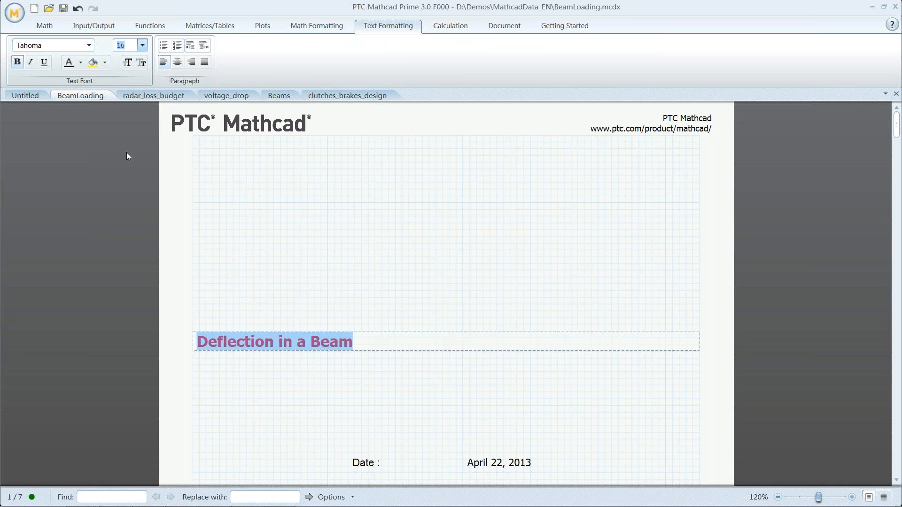
Format the "Deflection in a Beam" title as black text at size 24 and center it
left_click(80, 63)
left_click(70, 81)
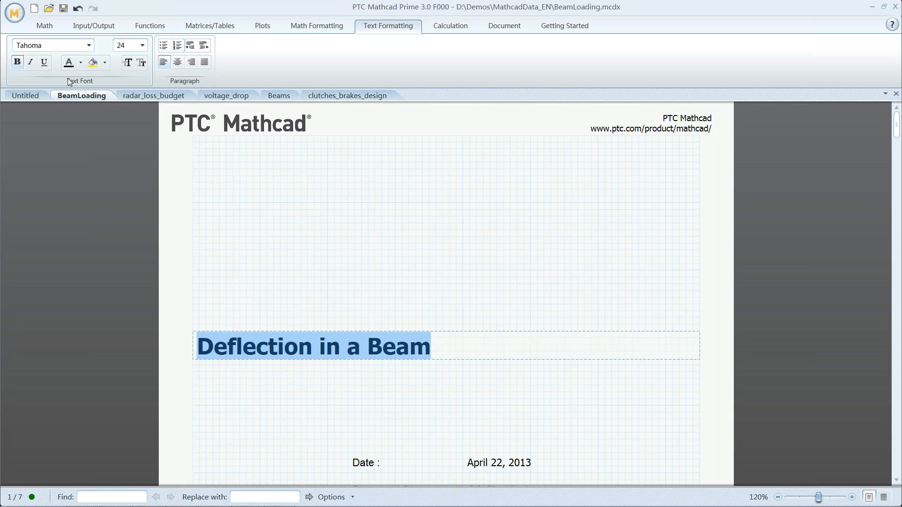
left_click(178, 63)
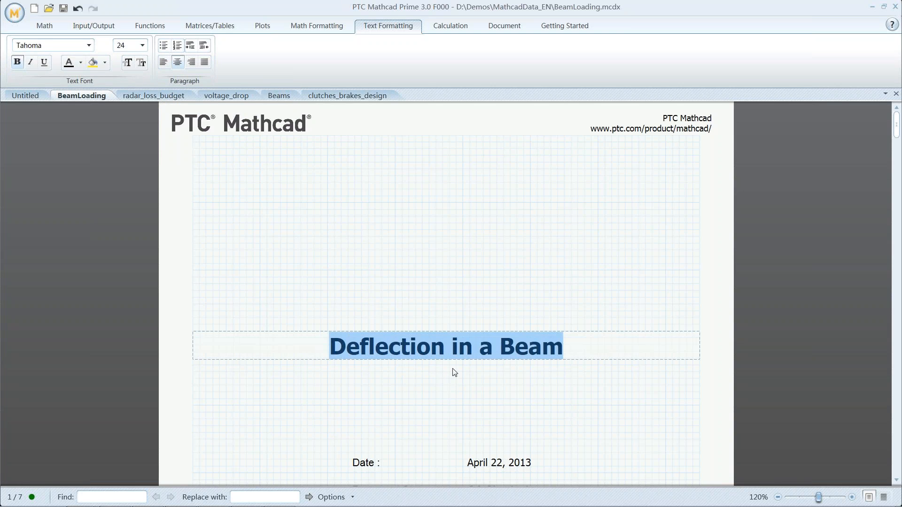
left_click(423, 251)
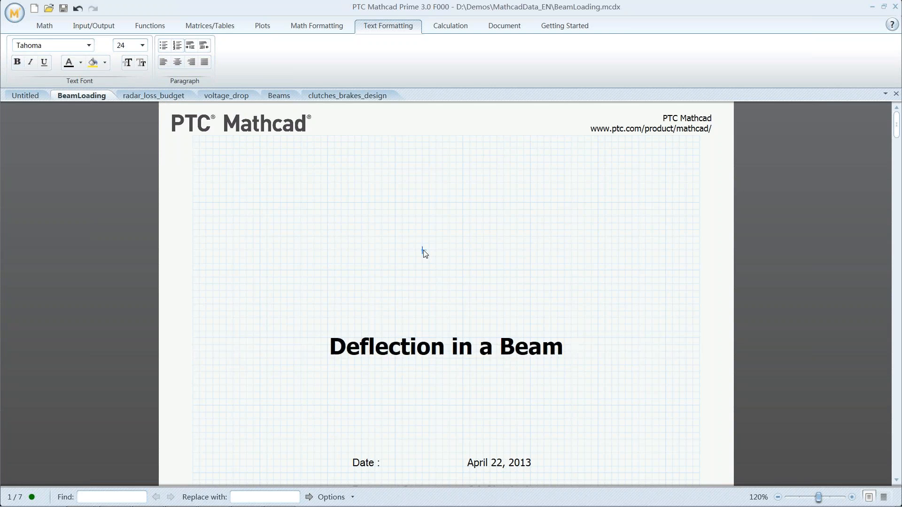
Hide the worksheet grid and show it again
left_click(499, 28)
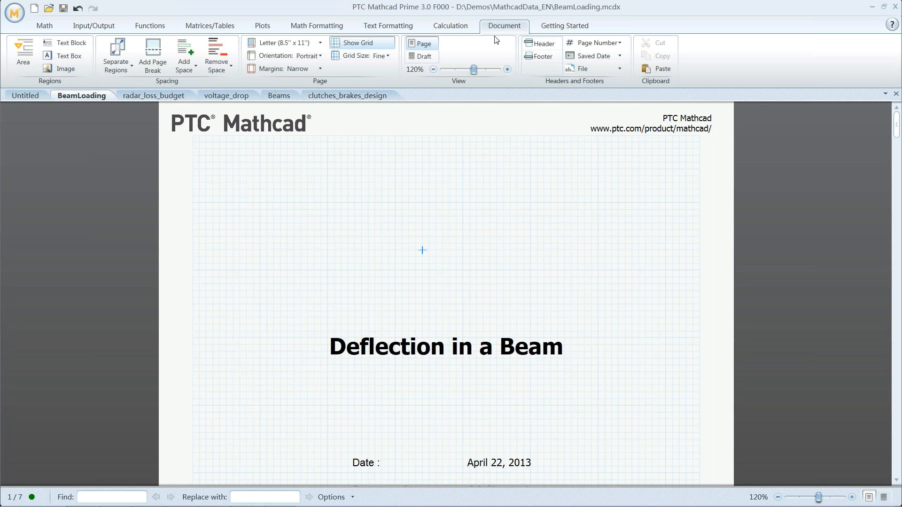
left_click(357, 43)
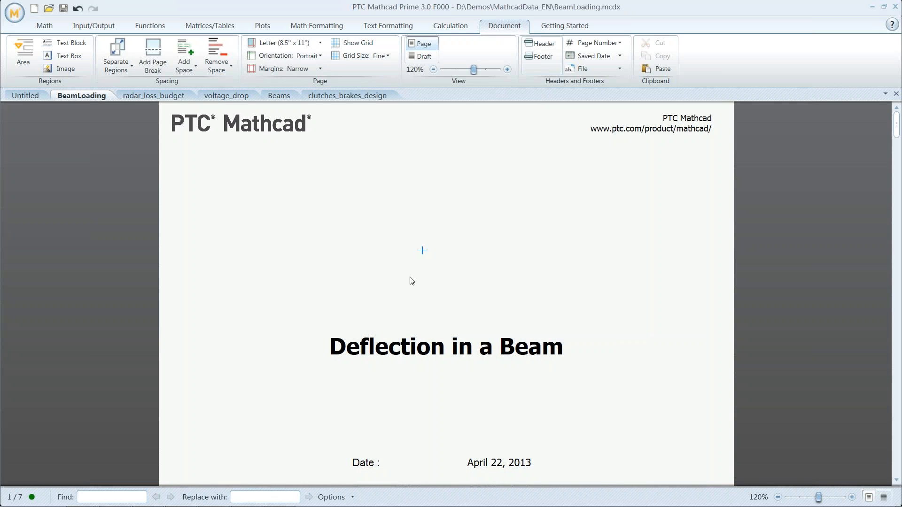
left_click(357, 42)
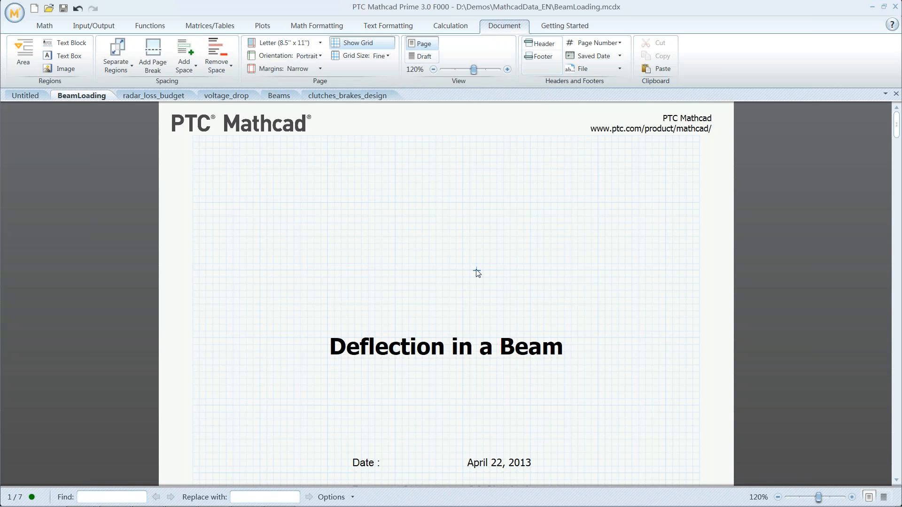
Insert the image Rectangle.gif under the "[1.1] Cross section" heading and place it right beside the red X marks
scroll(477, 274, "down", 1)
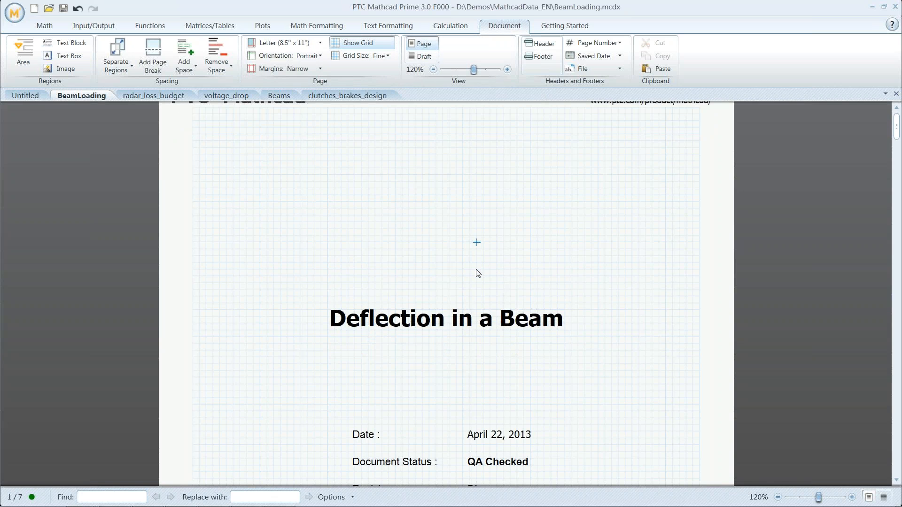
scroll(478, 273, "down", 5)
scroll(479, 277, "down", 5)
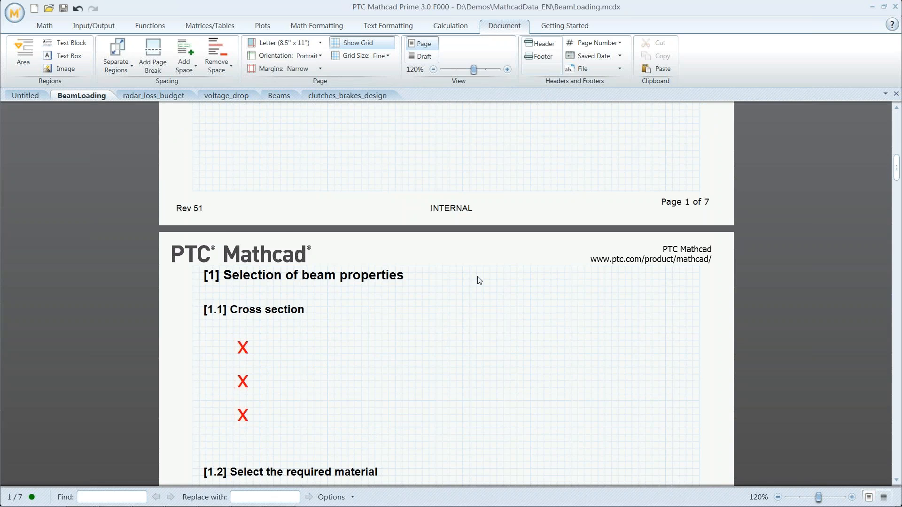
scroll(479, 281, "down", 1)
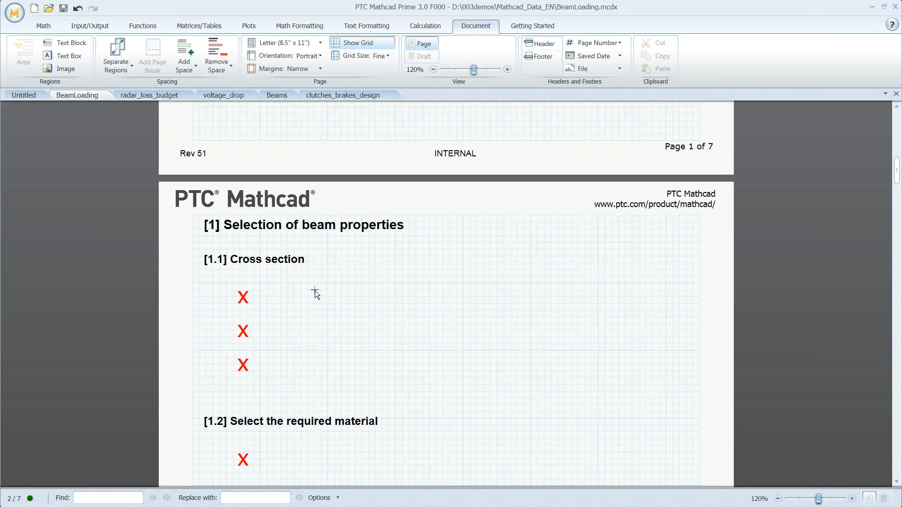
left_click(315, 290)
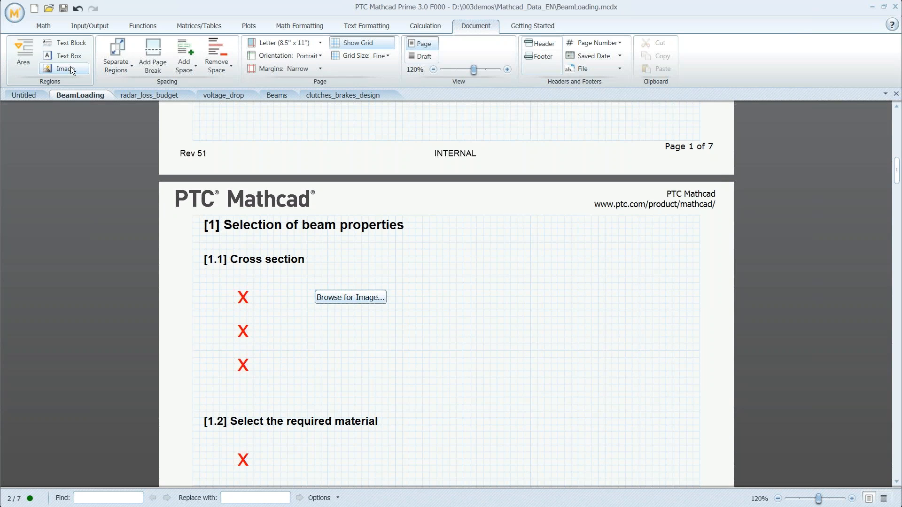
left_click(357, 298)
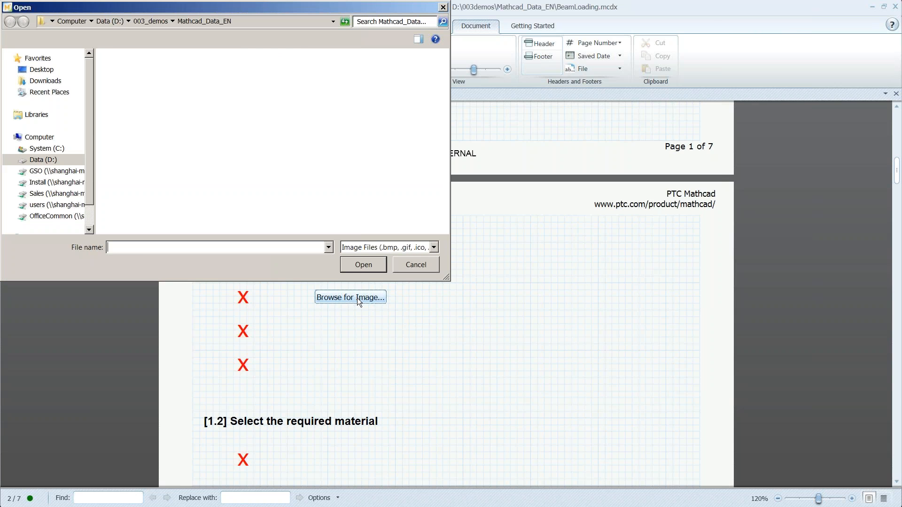
left_click(292, 120)
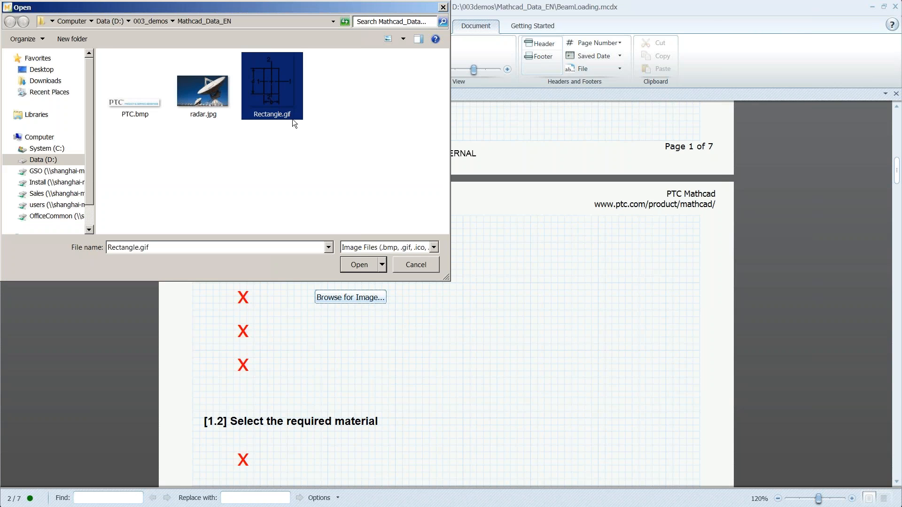
left_click(364, 272)
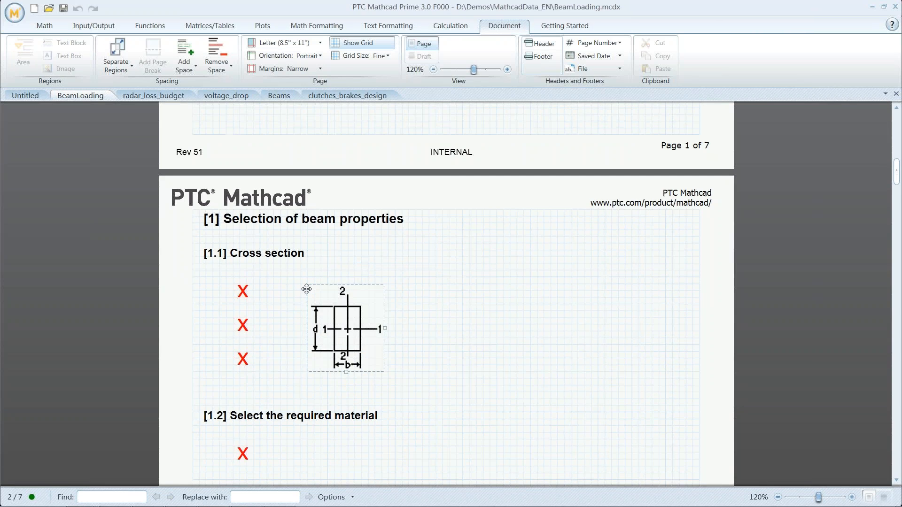
left_click_drag(307, 289, 248, 365)
Delete the three red X marks under the "[1.1] Cross section" heading
left_click(397, 333)
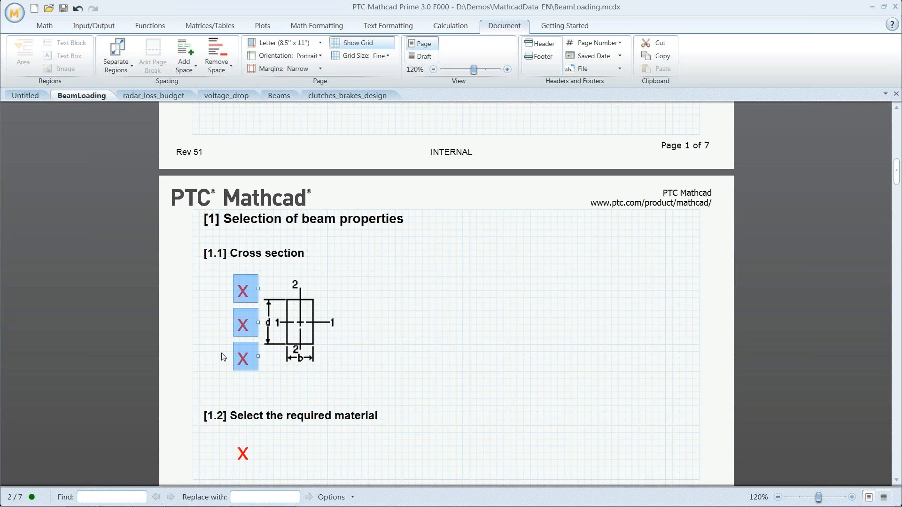
right_click(248, 323)
left_click(277, 359)
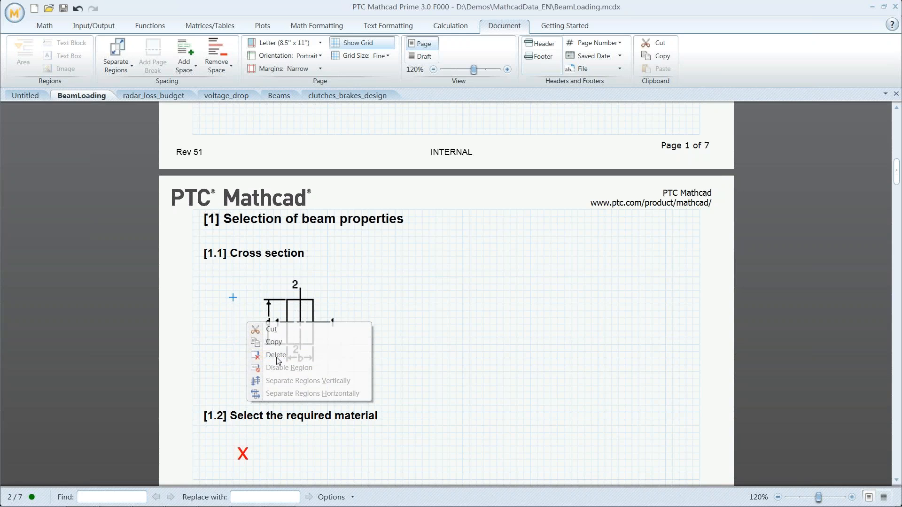
Define b := 10 and, below it, d := 15 in the space to the right of the cross-section image
left_click(457, 289)
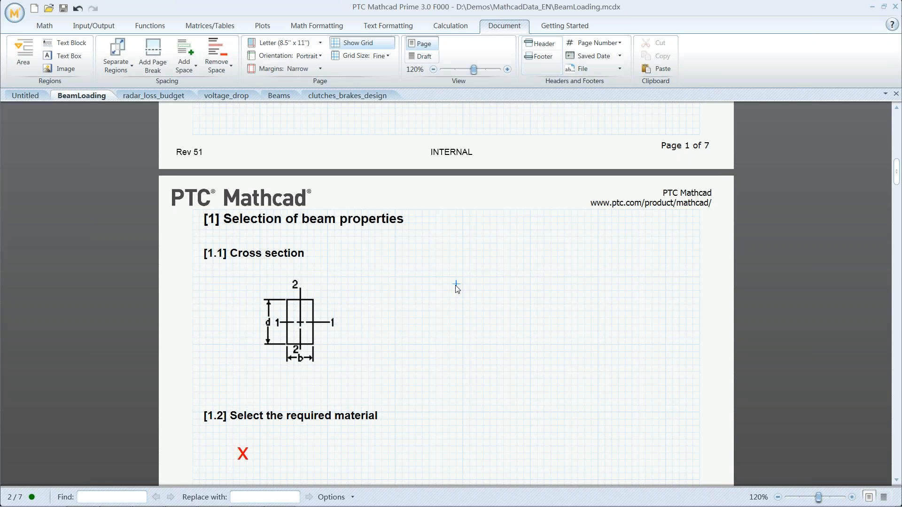
type("b:1")
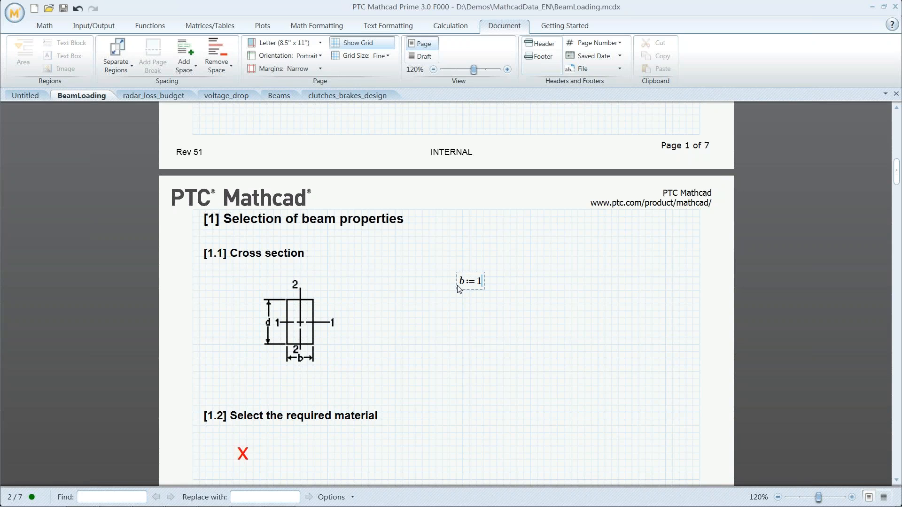
type("0")
left_click(460, 313)
type("d:15")
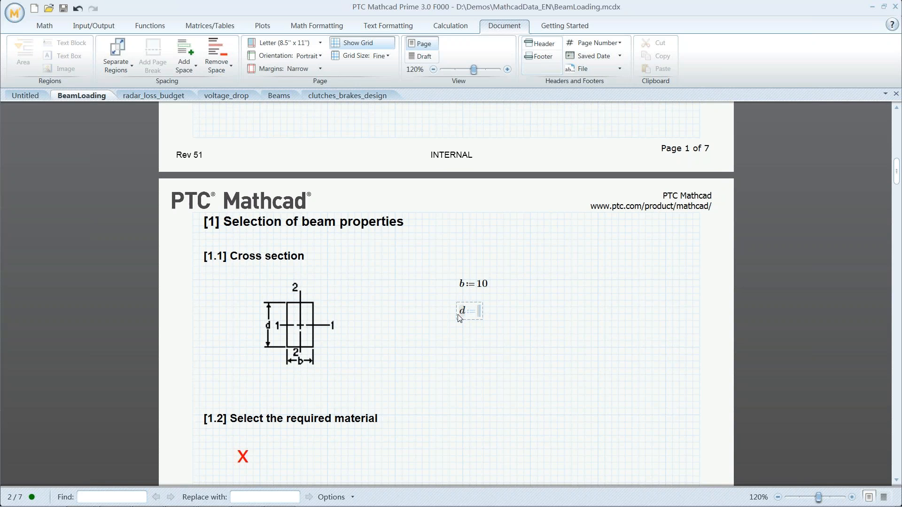
Define I := 1/12·b·h^3 below the d definition and evaluate I on the line beneath
left_click(456, 343)
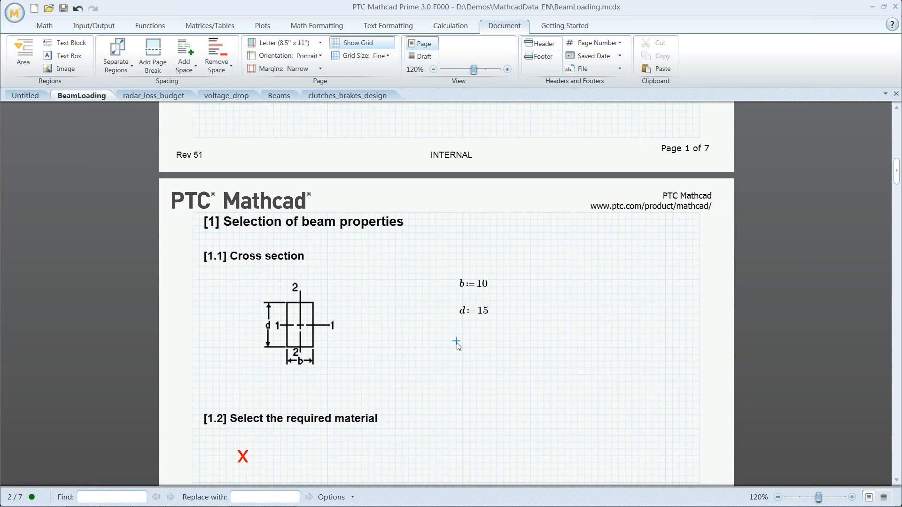
type("I")
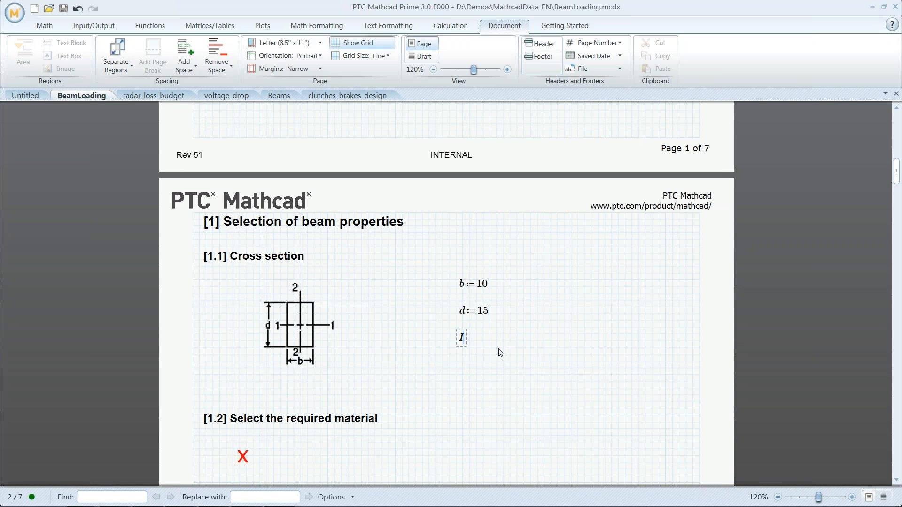
type(":=1/12")
key("space")
key("space")
type("*")
type("b*")
type("h")
type("^3")
key("Return")
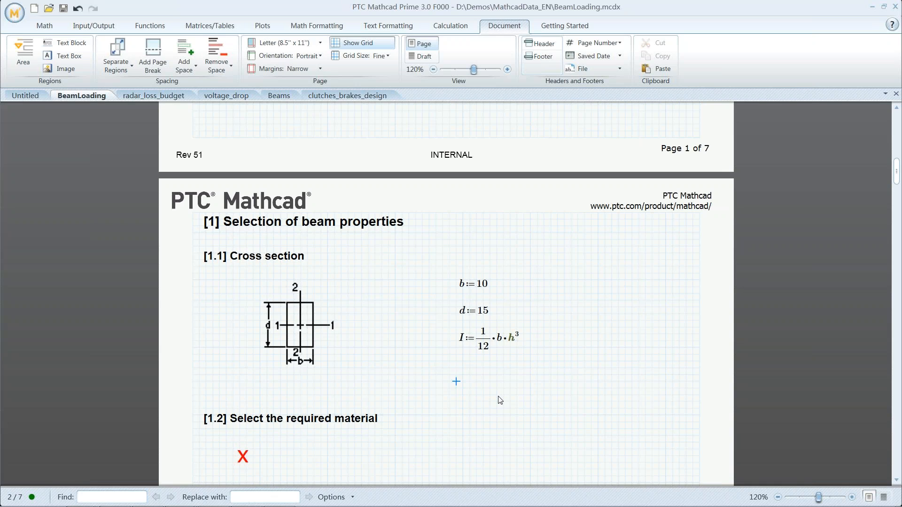
type("I=(2.42·10^-100)·kg^3·m^6/s^3")
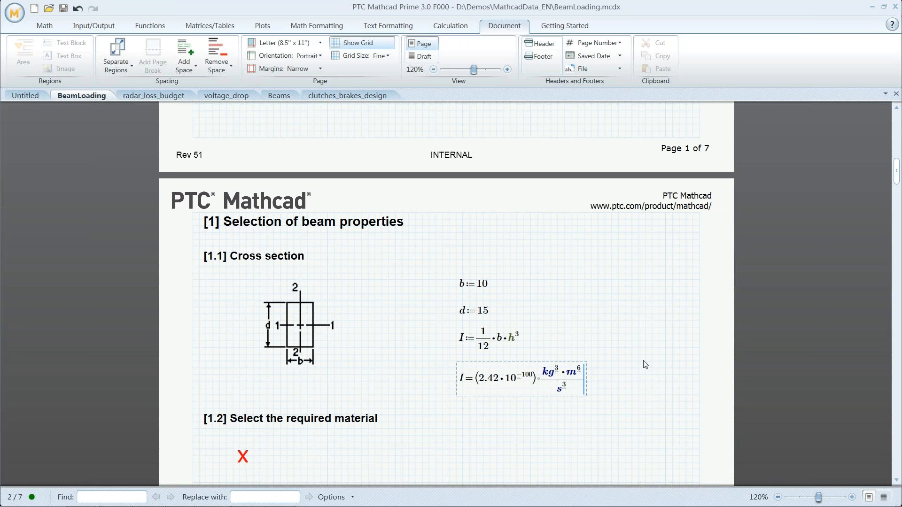
left_click(618, 388)
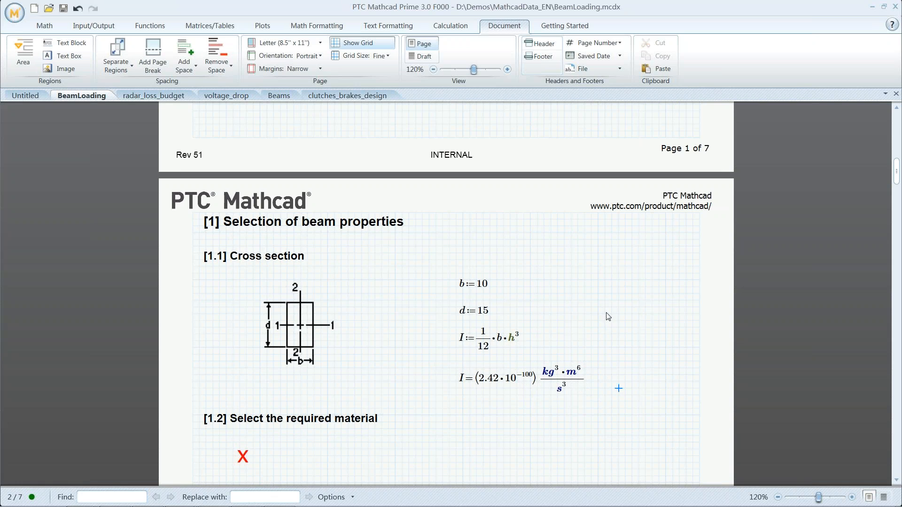
Evaluate h in the space beside the definitions, and remove that evaluation
left_click(586, 315)
type("h=(6.63·10^-34)·kg·m^2/s")
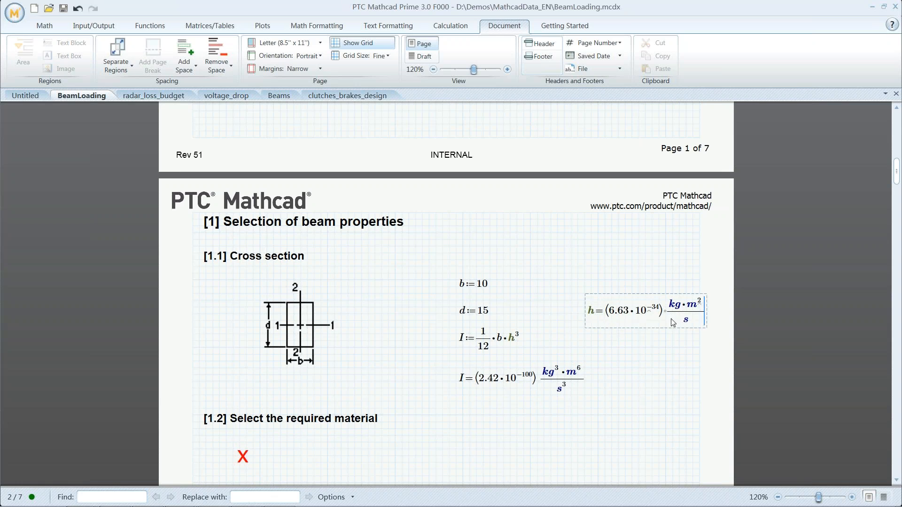
left_click(644, 342)
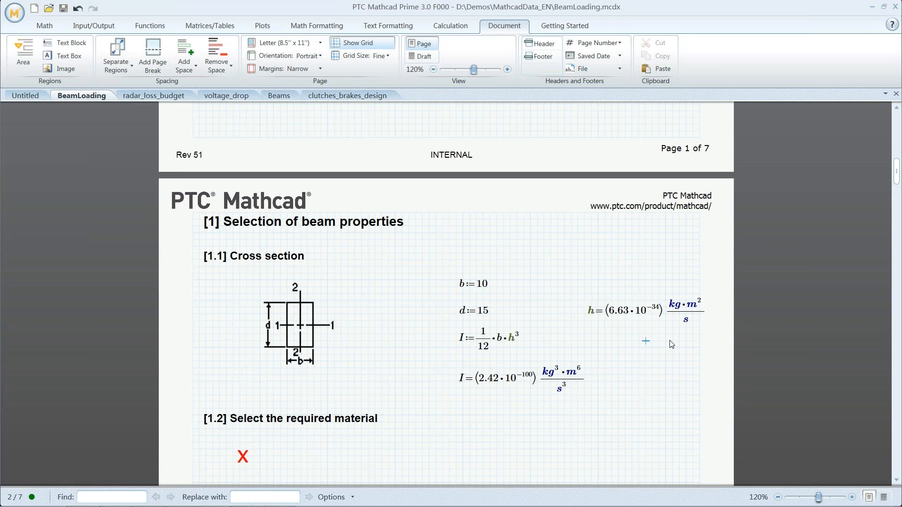
left_click(634, 312, "ctrl")
key("ctrl+x")
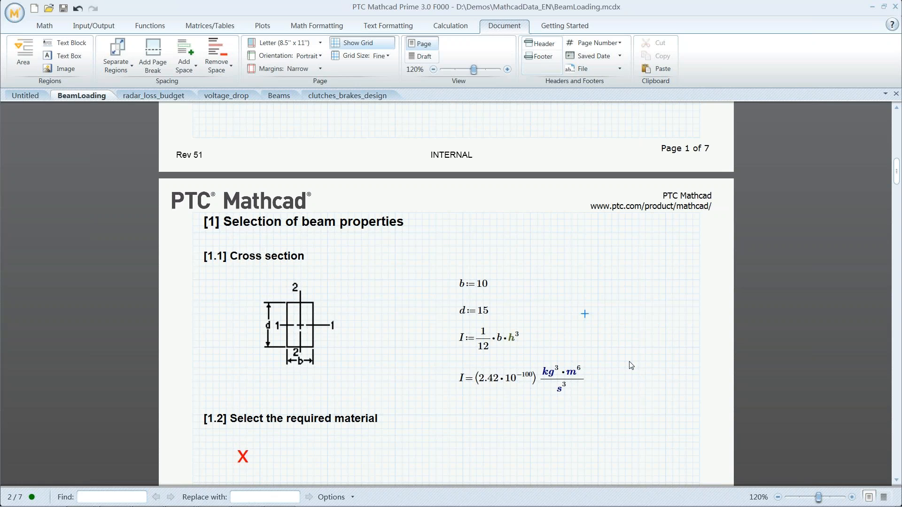
Replace h with d in the definition of I so that it reads 1/12·b·d^3
left_click(515, 344)
key("BackSpace")
type("d")
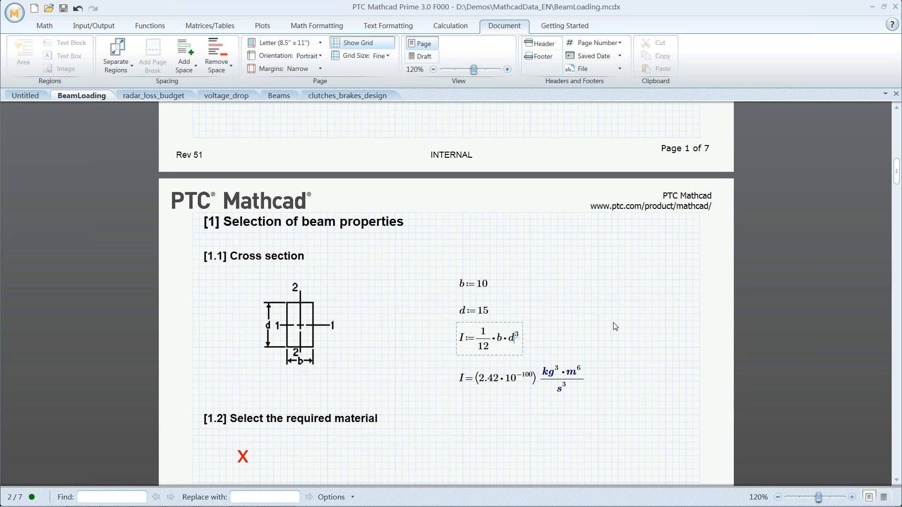
left_click(612, 348)
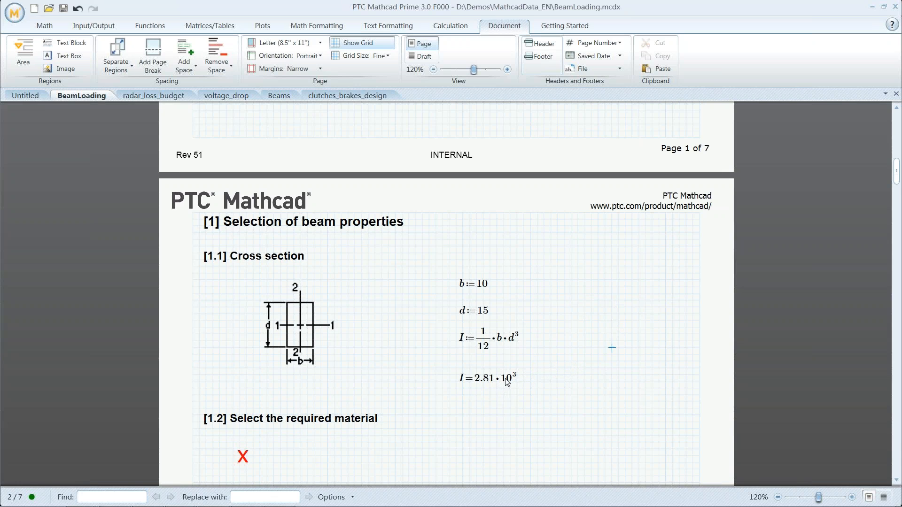
Add the unit cm to the definitions of b and d
left_click(489, 292)
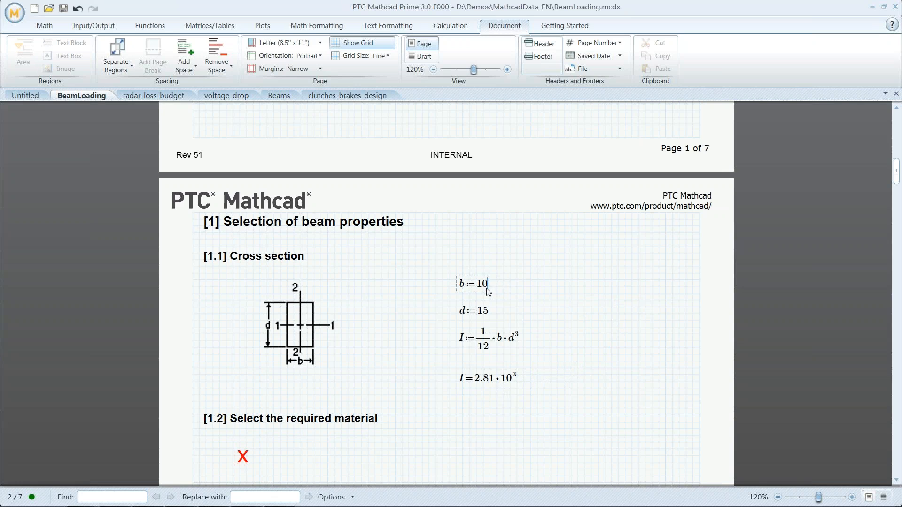
type("cm")
left_click(490, 313)
type("cm")
left_click(545, 315)
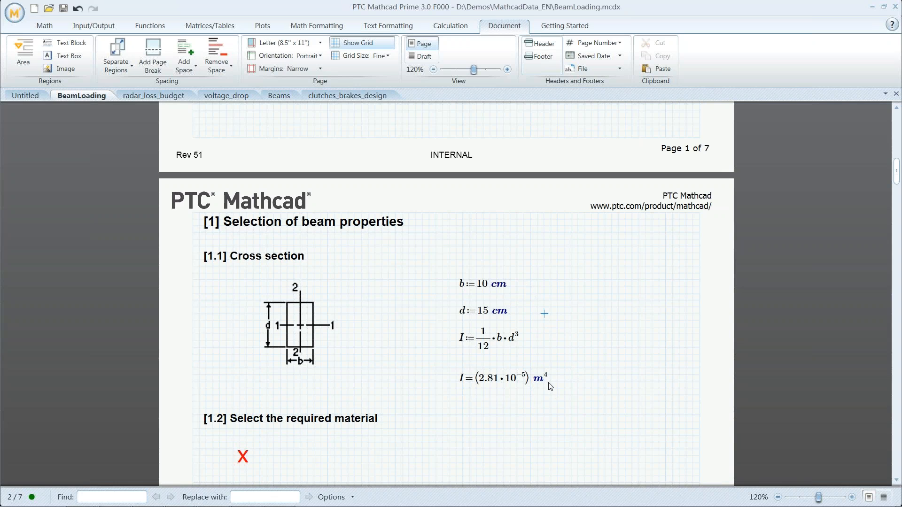
Change the unit of the evaluated I result to cm^4
left_click(542, 382)
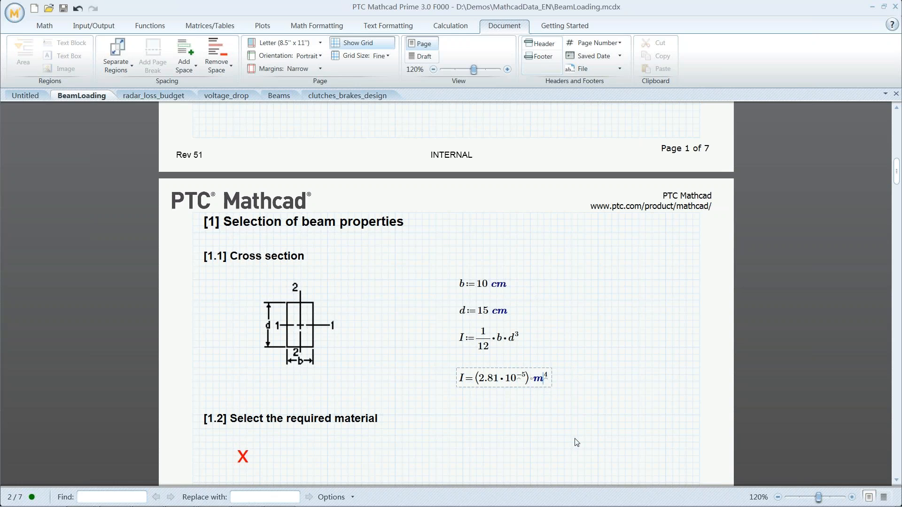
key("BackSpace")
type("cm")
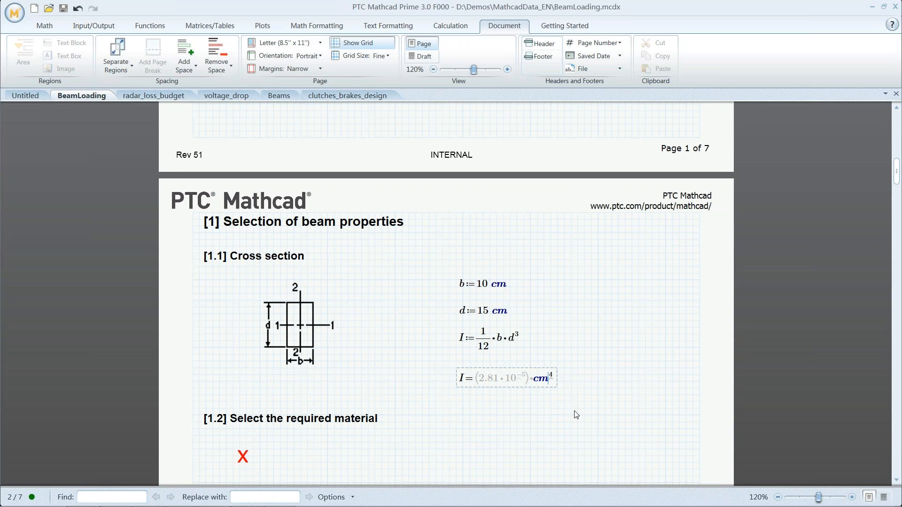
left_click(574, 412)
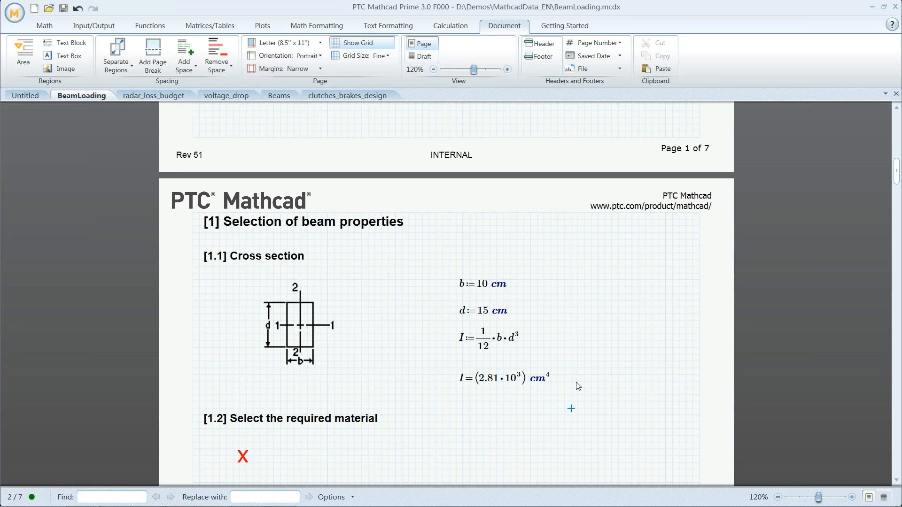
Evaluate b+2 s in the empty space beside the definition of I, and remove that evaluation
left_click(592, 335)
type("b+2·s=")
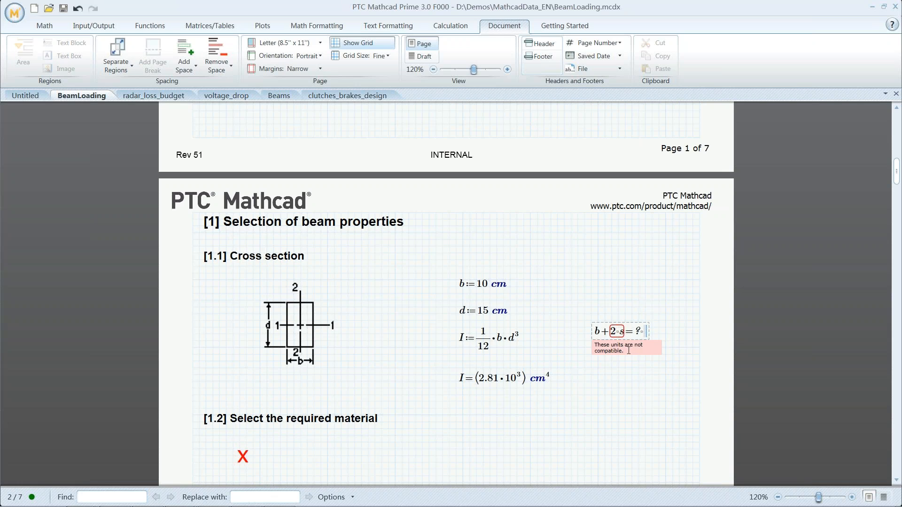
left_click(640, 368)
left_click_drag(659, 369, 614, 334)
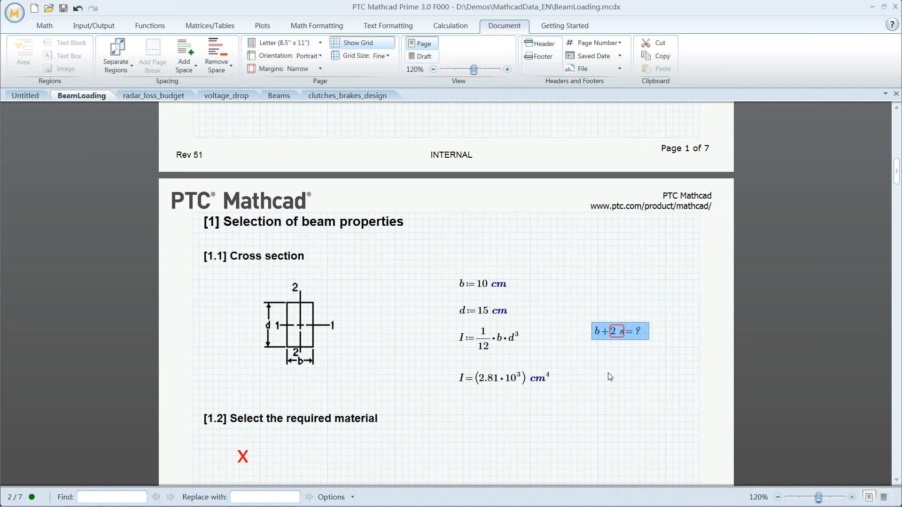
key("ctrl+x")
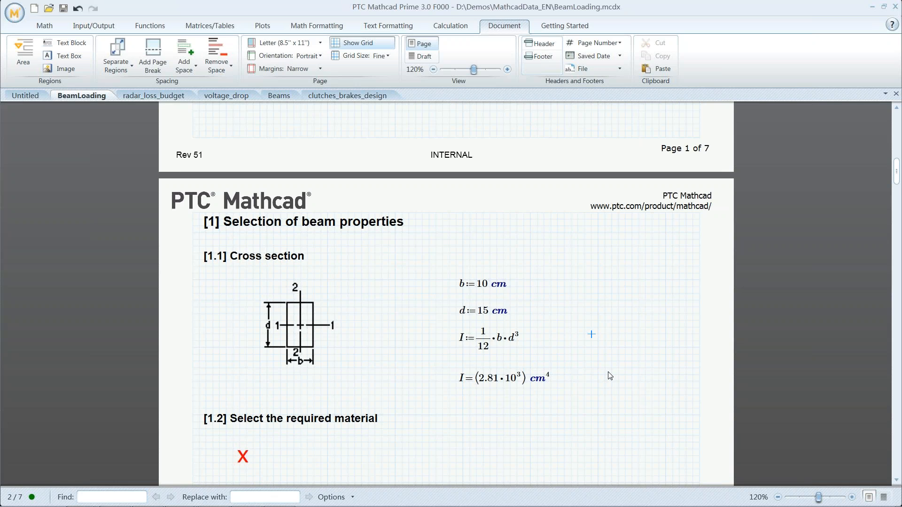
Remove the three red X placeholders under the heading [1.2] Select the required material
scroll(610, 375, "down", 1)
scroll(610, 376, "down", 4)
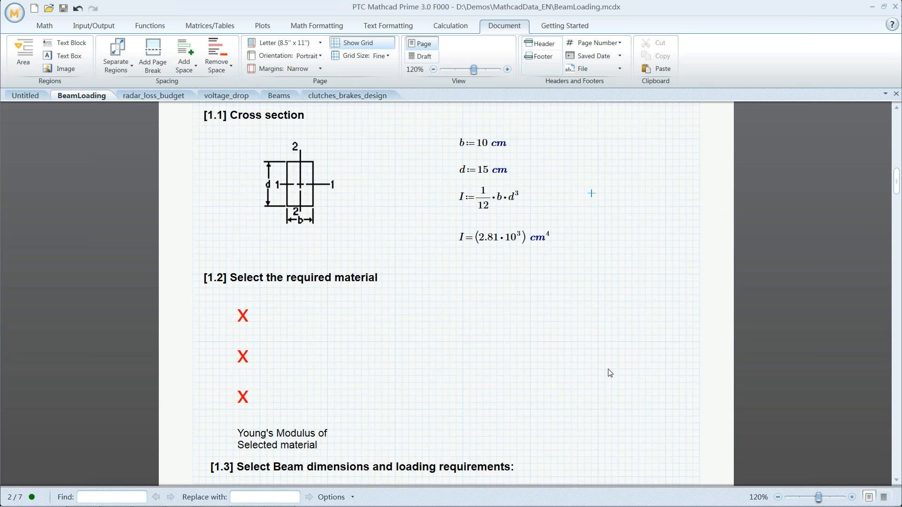
scroll(610, 373, "down", 2)
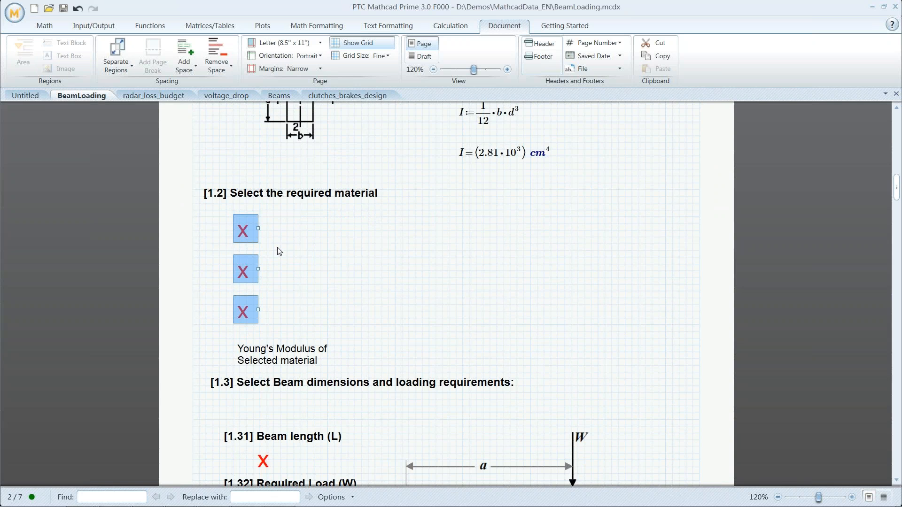
key("ctrl+x")
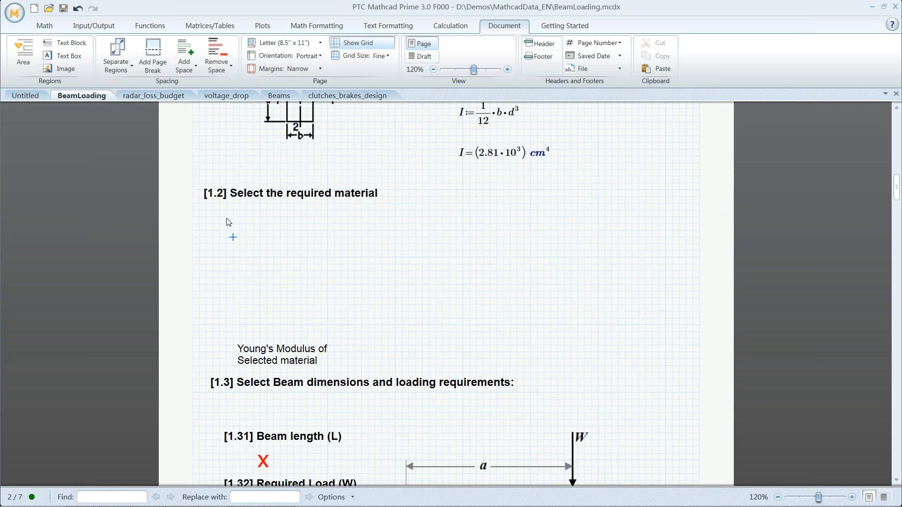
Start a READEXCEL import directly below the [1.2] heading with ElasticModulus.xlsx as its source file
left_click(213, 217)
left_click(106, 26)
left_click(235, 52)
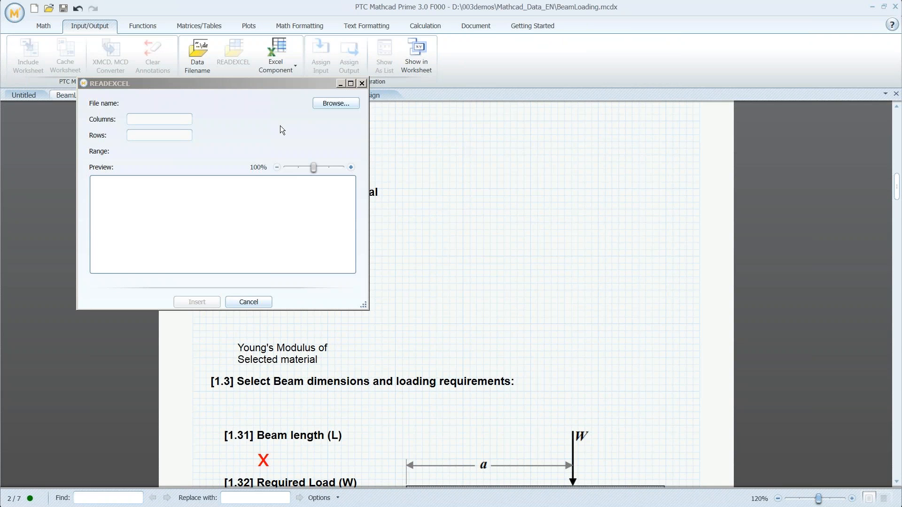
left_click(334, 102)
left_click(244, 170)
left_click(437, 354)
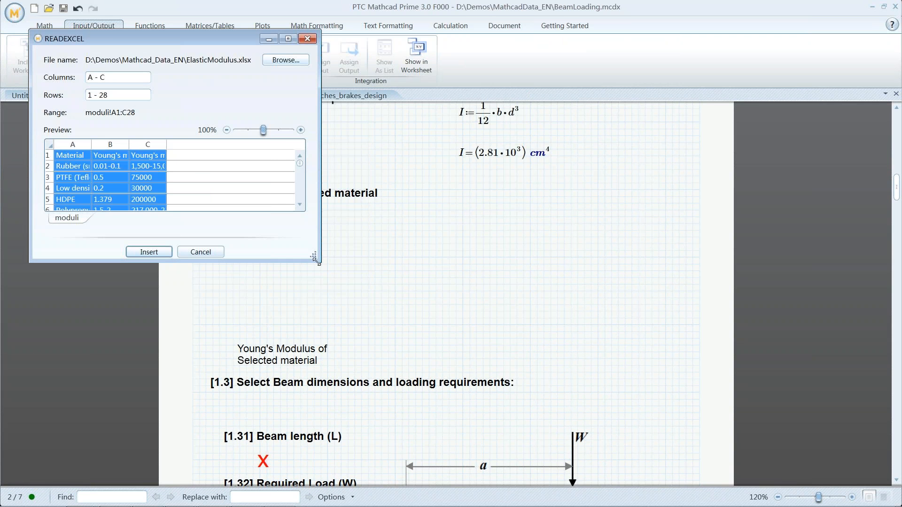
Limit the import to cells A15:C18 of the moduli sheet and insert the READEXCEL function
left_click_drag(316, 262, 409, 470)
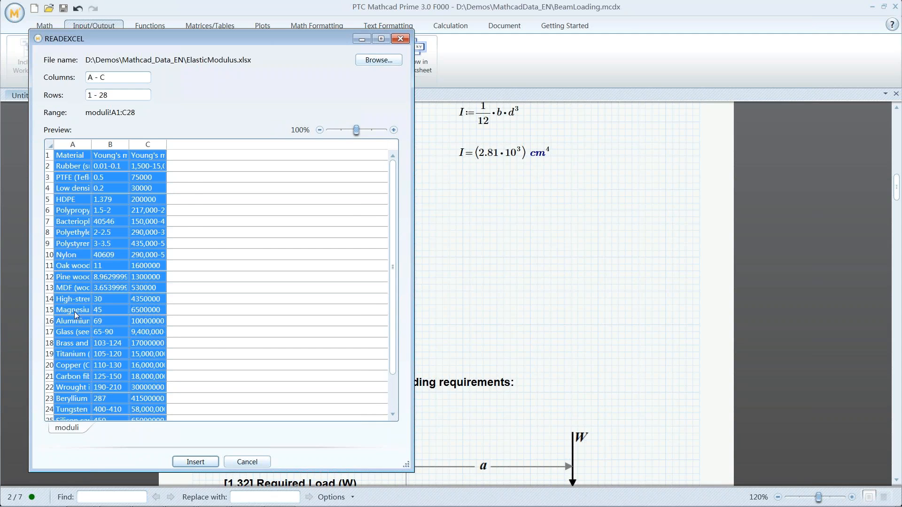
left_click(75, 312)
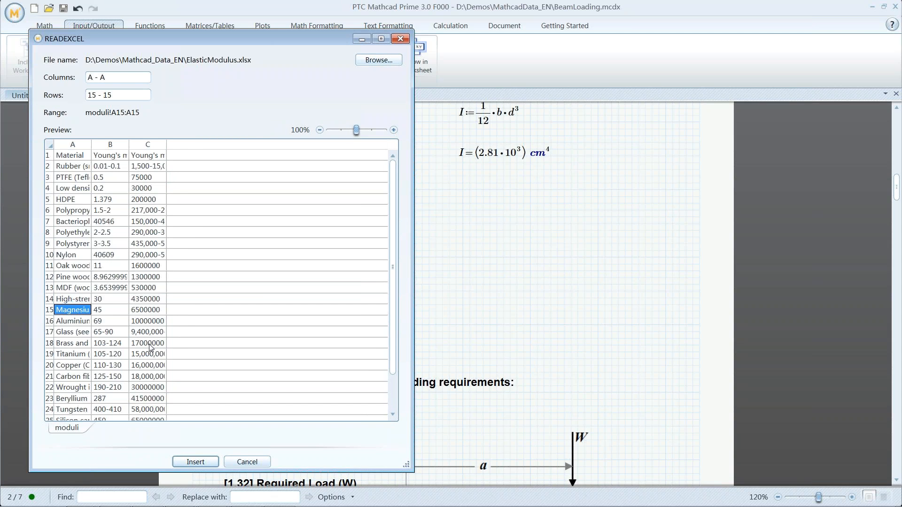
left_click(149, 347, "shift")
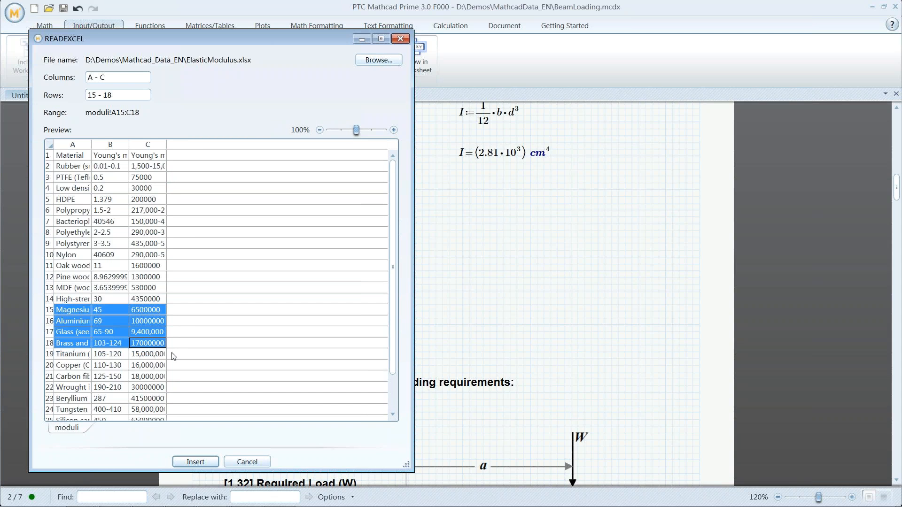
left_click(195, 463)
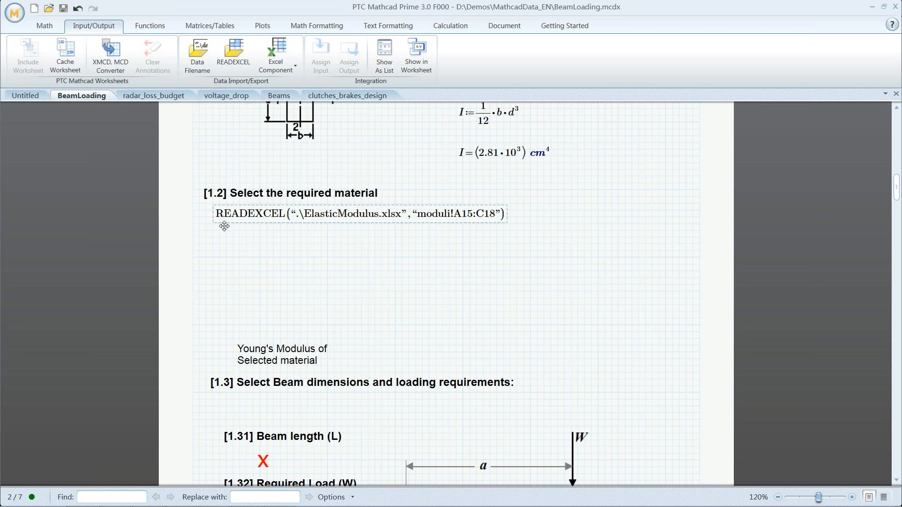
Assign the READEXCEL function to the variable data, and evaluate data in the space below it
type("data")
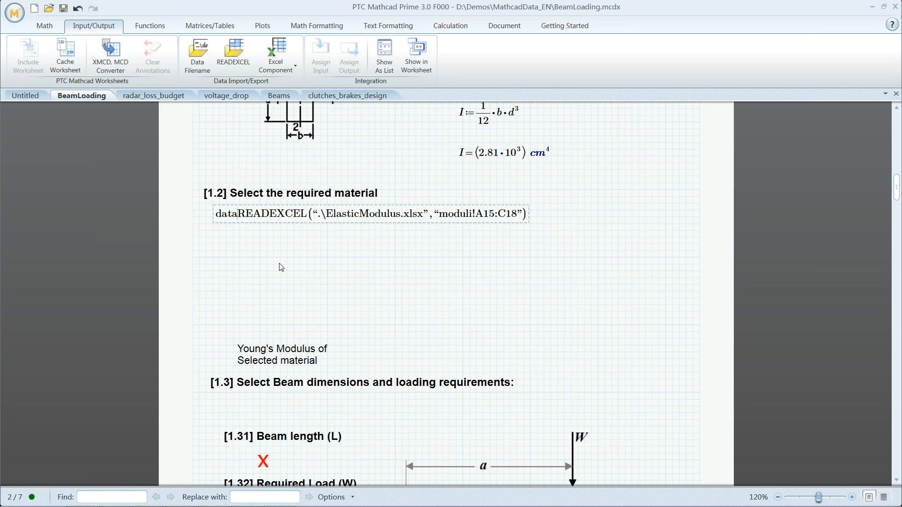
type(":=")
left_click(280, 266)
left_click(212, 265)
type("data=")
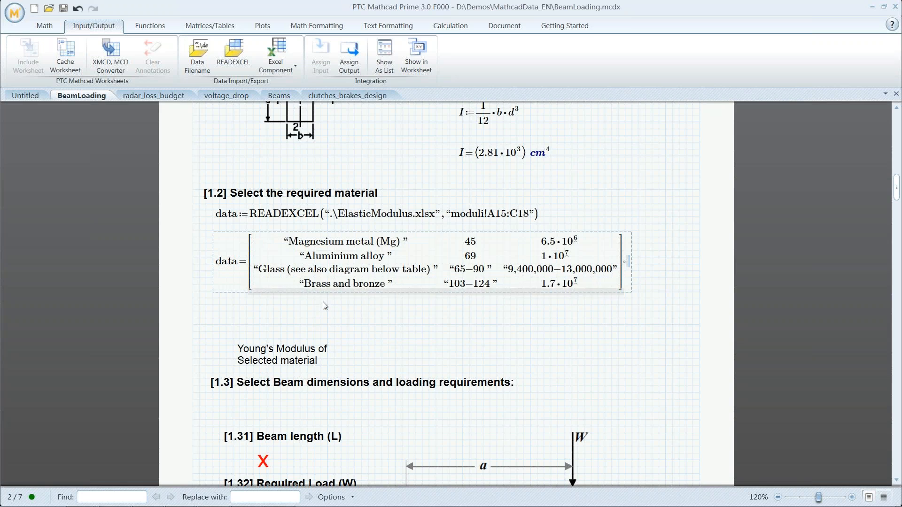
left_click(355, 313)
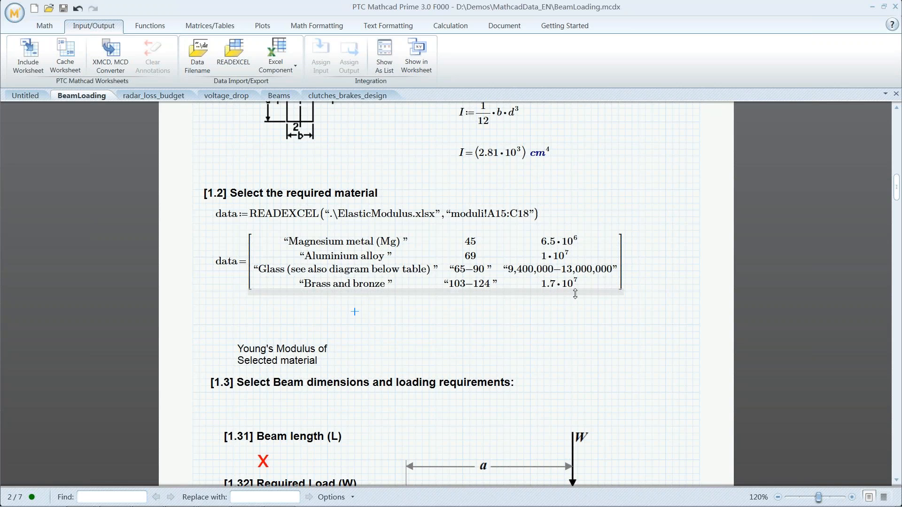
Change the start cell of the range in the READEXCEL definition to A14
left_click(506, 217)
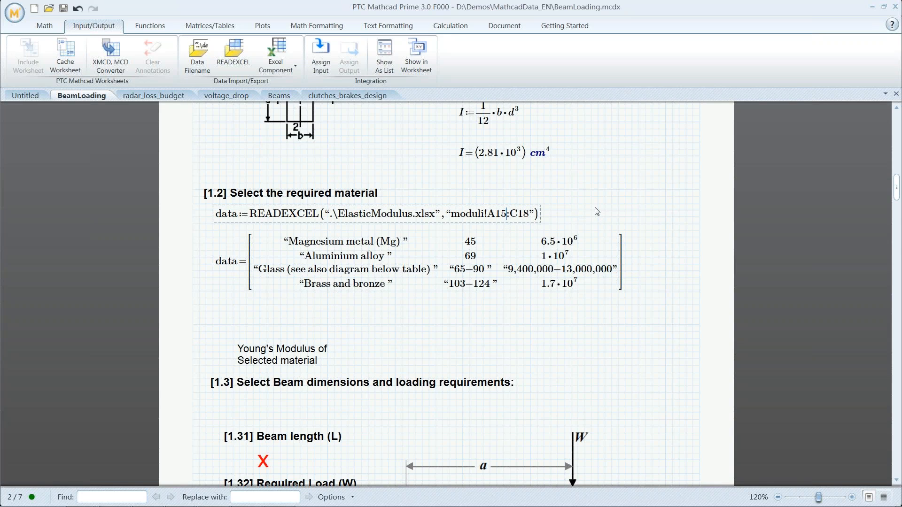
key("BackSpace")
type("4")
left_click(529, 216)
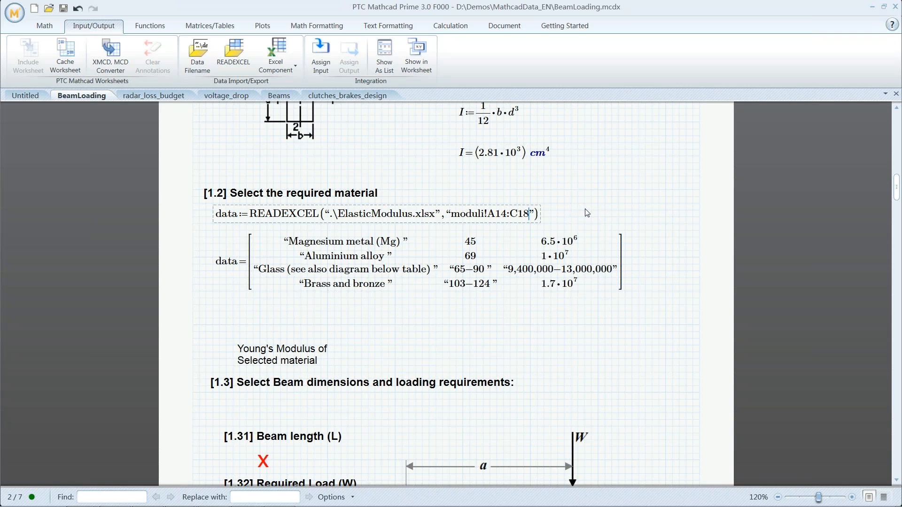
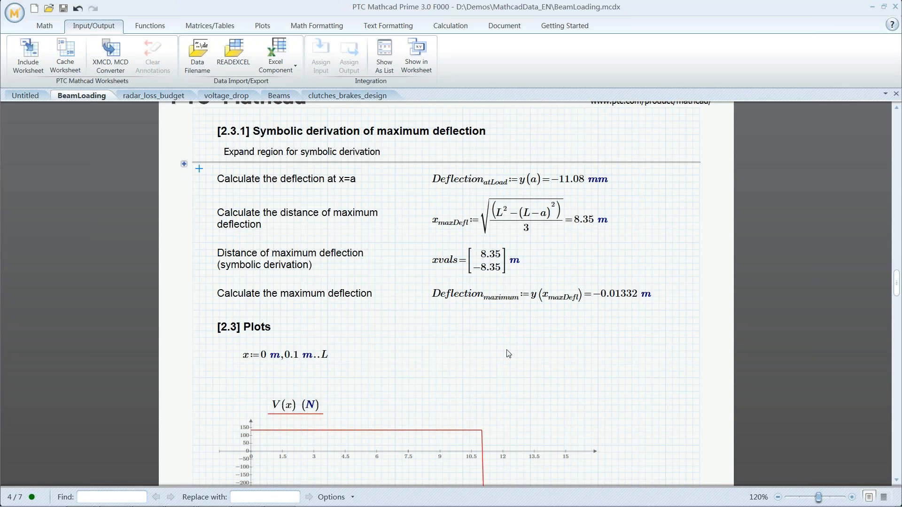
Examine the shear and moment plots in section [2.3] and the deflection table and summary values that follow
left_click(506, 351)
scroll(379, 355, "down", 1)
scroll(379, 356, "down", 6)
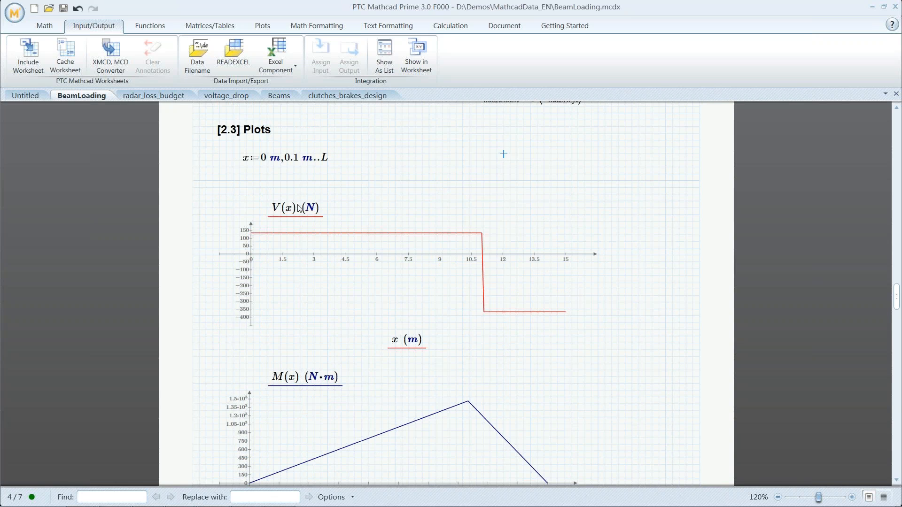
left_click(262, 131)
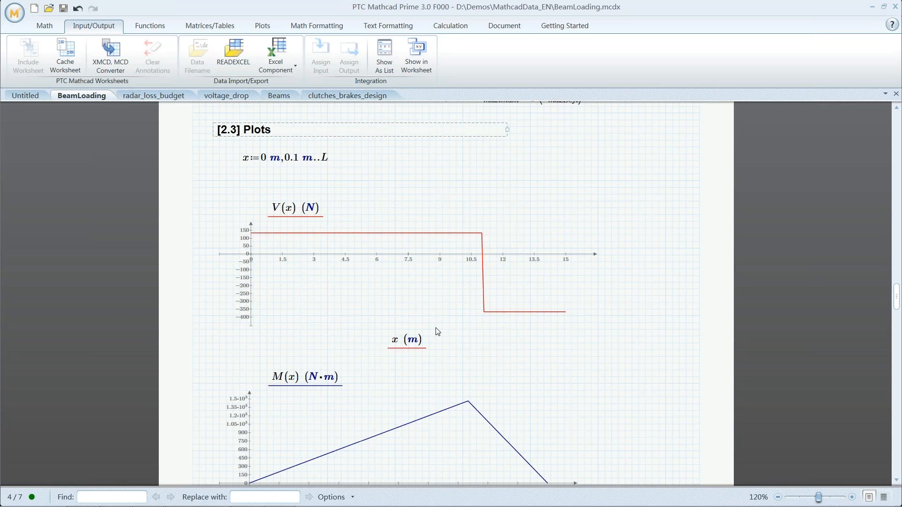
scroll(438, 332, "down", 1)
scroll(438, 332, "down", 2)
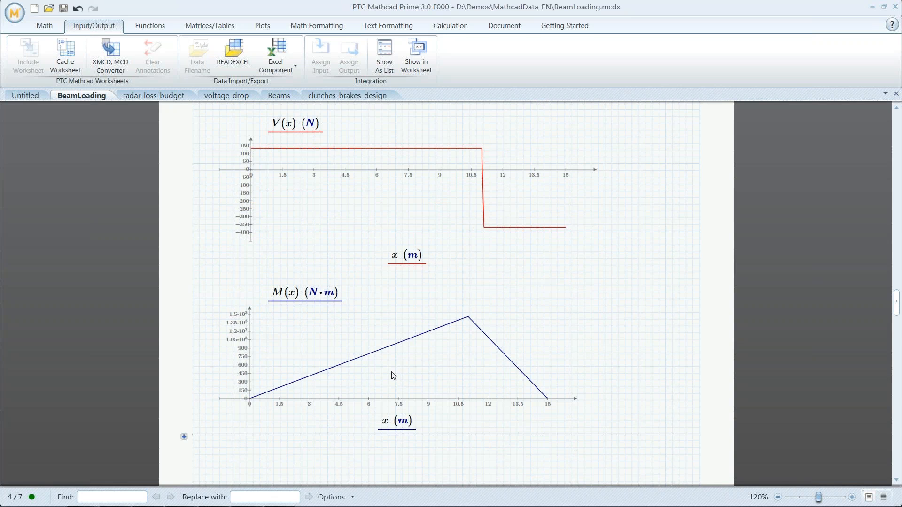
scroll(445, 389, "down", 10)
scroll(446, 389, "down", 9)
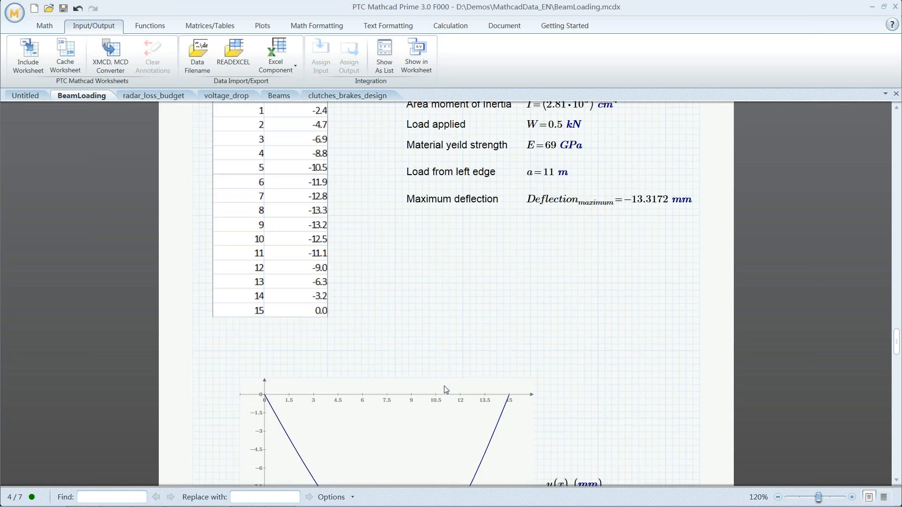
Change the trace color of the y(x) deflection plot below the table to red
scroll(446, 389, "down", 7)
left_click(398, 305)
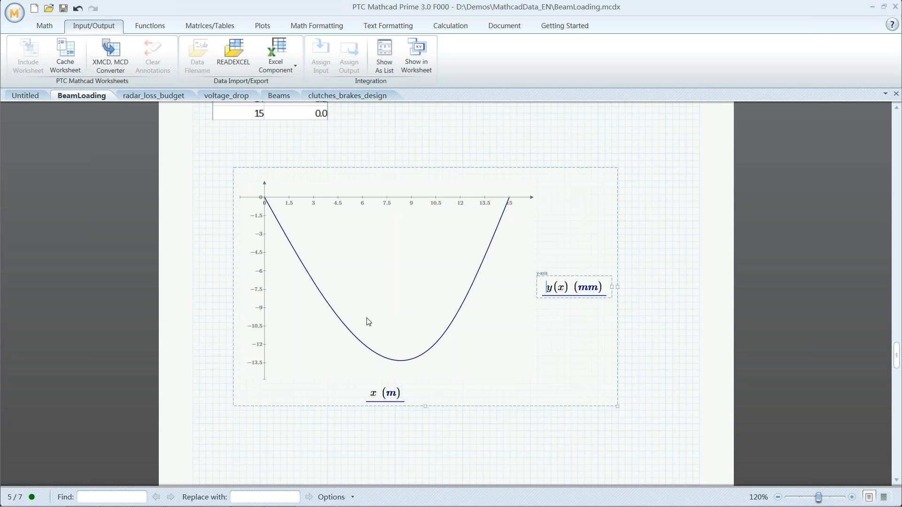
left_click(268, 31)
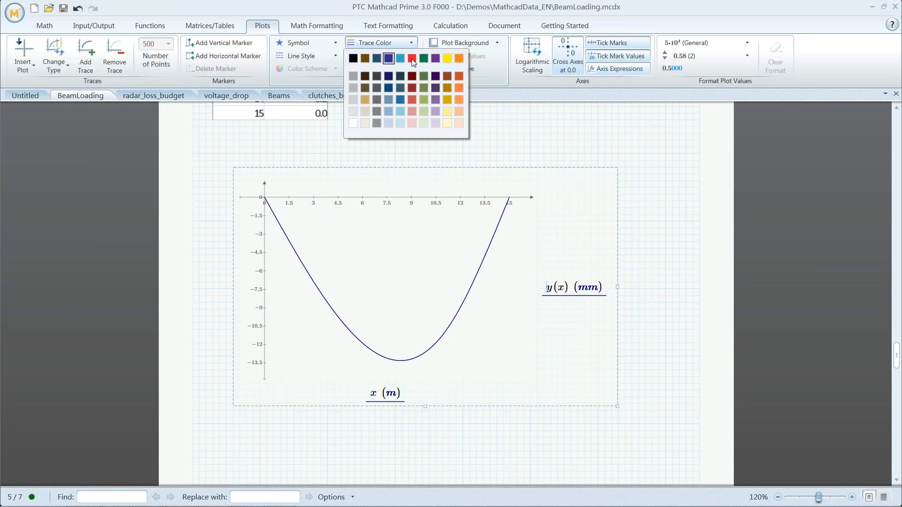
left_click(412, 58)
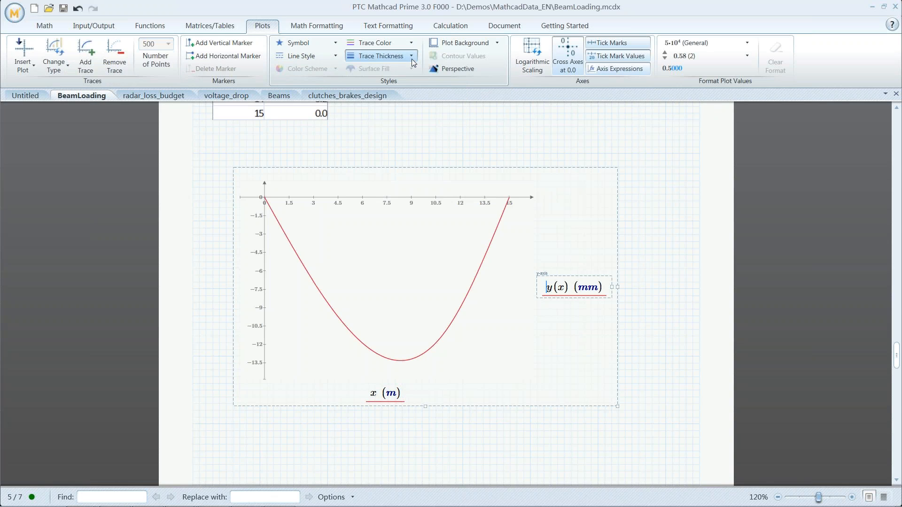
Make the deflection plot's background transparent and give its trace the second-heaviest thickness
left_click(496, 44)
left_click(466, 71)
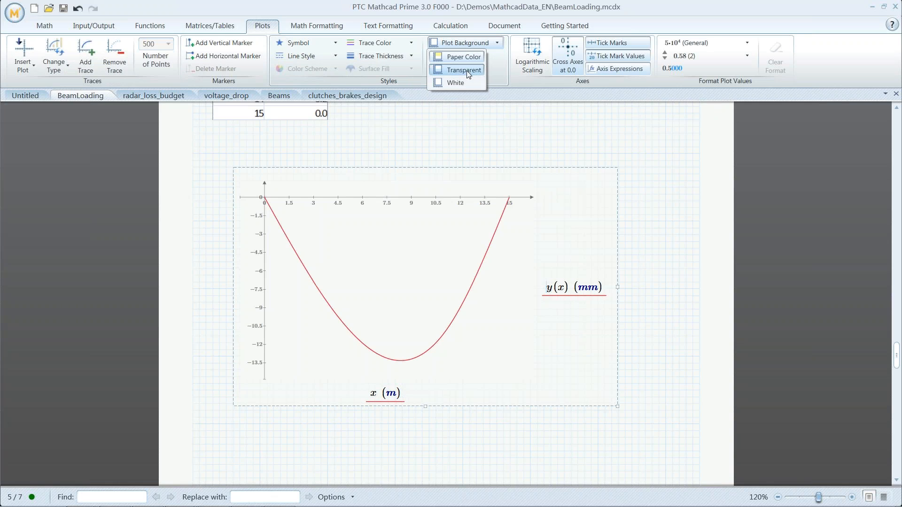
left_click(411, 56)
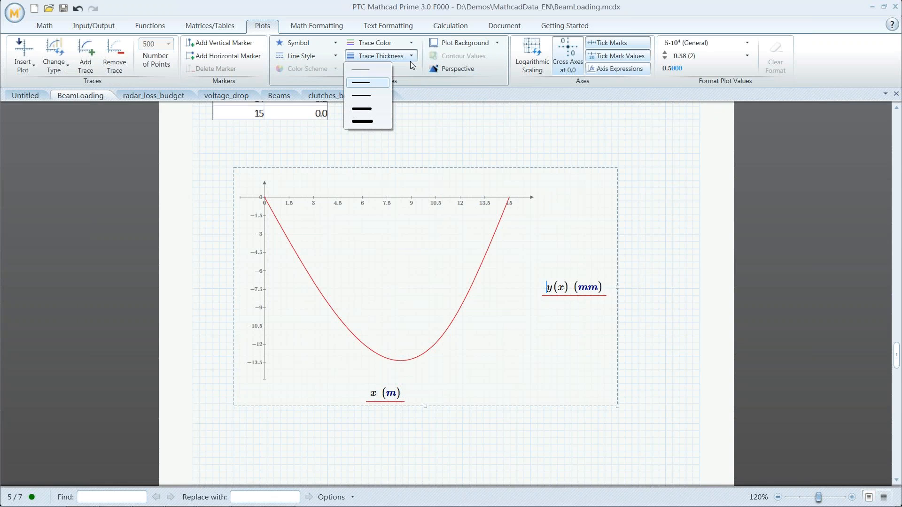
left_click(369, 110)
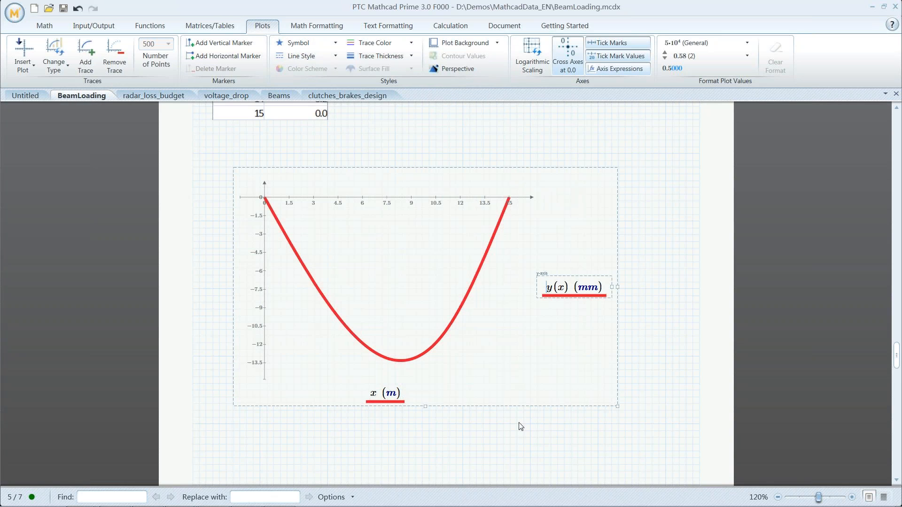
left_click(483, 431)
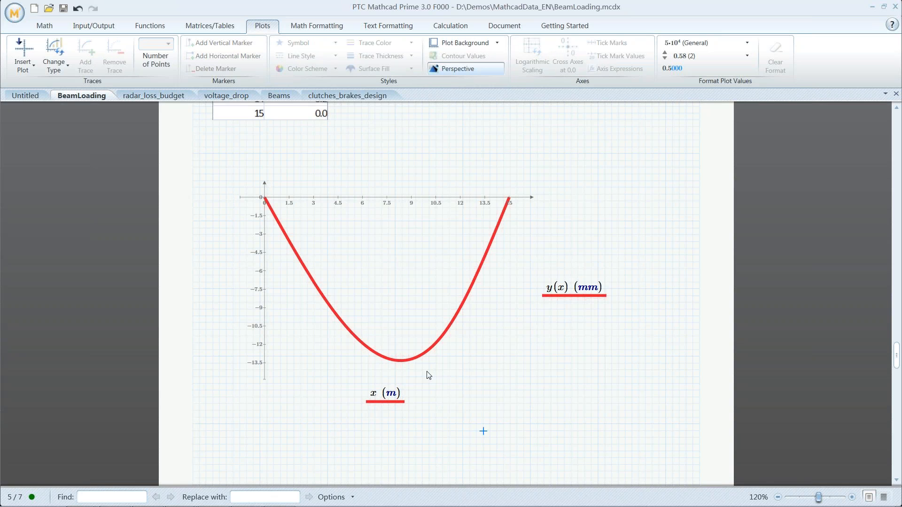
Add a vertical marker to the deflection plot and set its position to 8 on the x axis
left_click(402, 288)
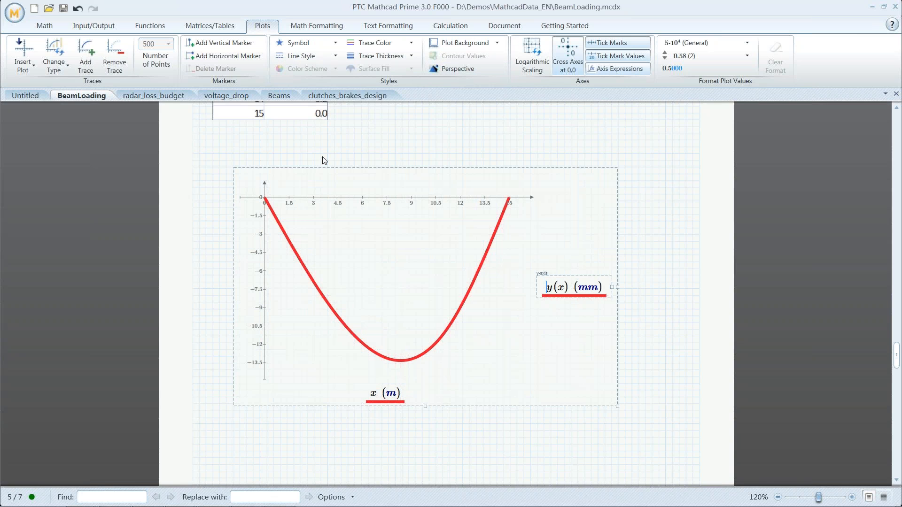
left_click(237, 46)
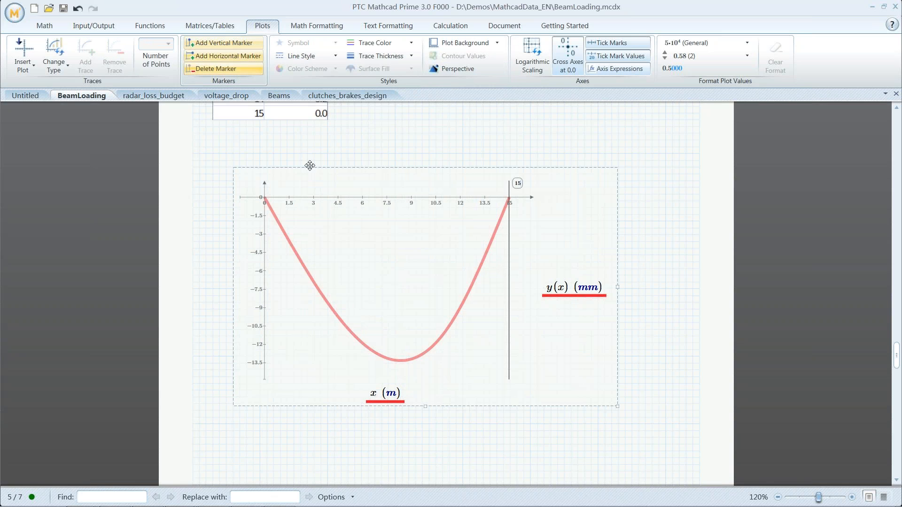
mouse_move(510, 266)
left_mouse_down()
mouse_move(300, 271)
mouse_move(341, 270)
left_mouse_up()
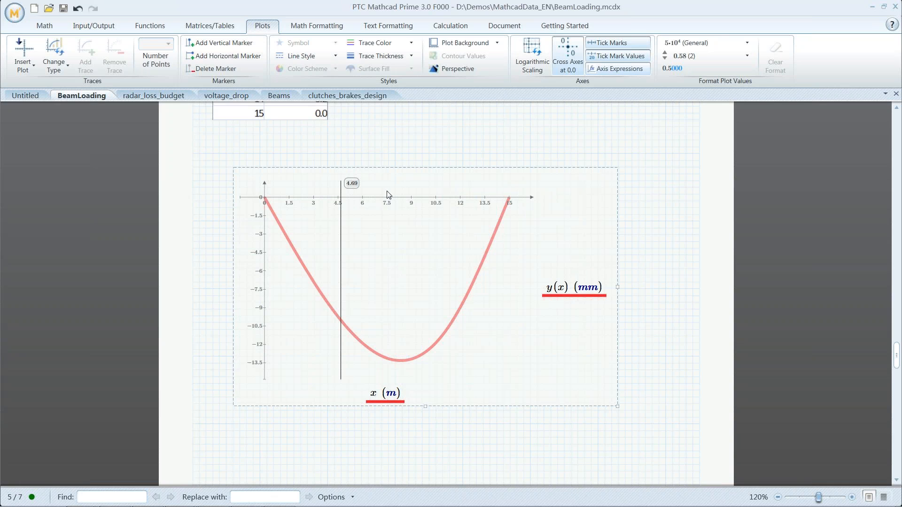
type("8")
key("Return")
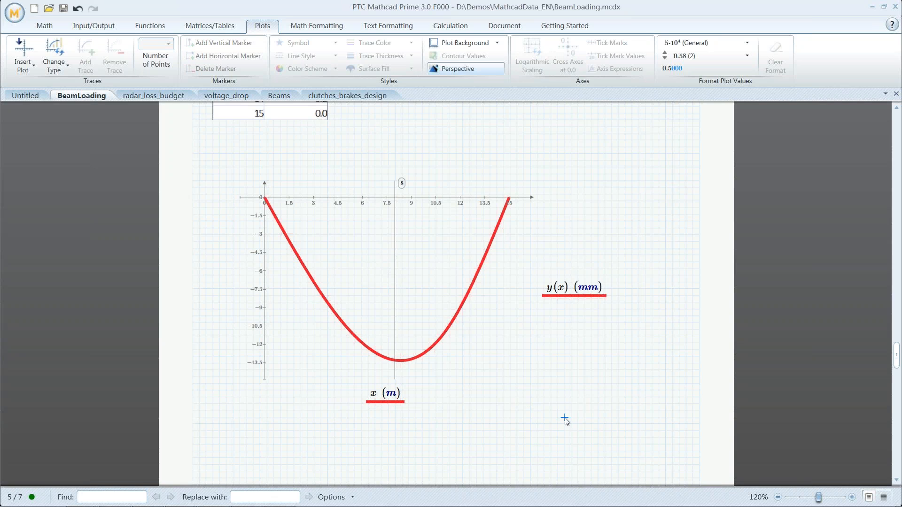
View the Appendix A programming section with the yy(a,W) program and its contour plot
scroll(566, 421, "down", 1)
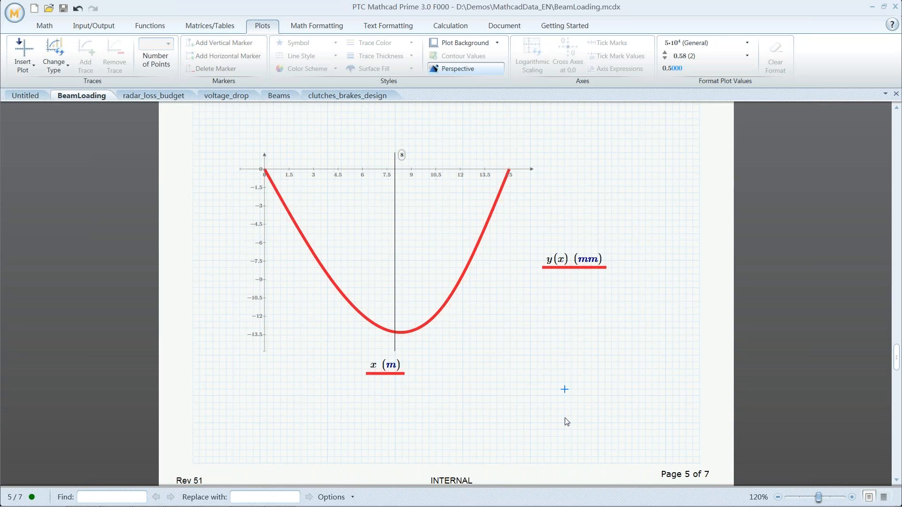
scroll(566, 421, "down", 7)
scroll(565, 399, "down", 8)
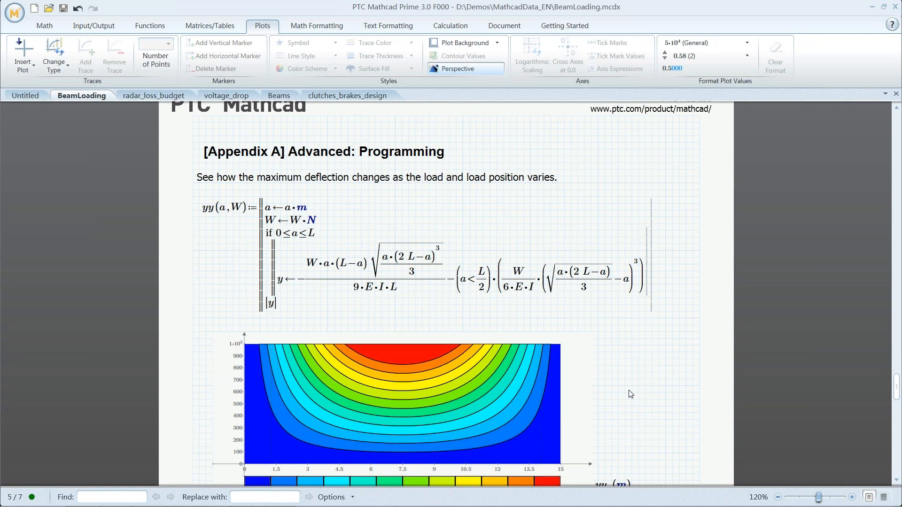
Enter yy as the z-axis expression of the empty 3D plot below the contour plot, with units of mm
scroll(630, 394, "down", 1)
left_click(229, 149)
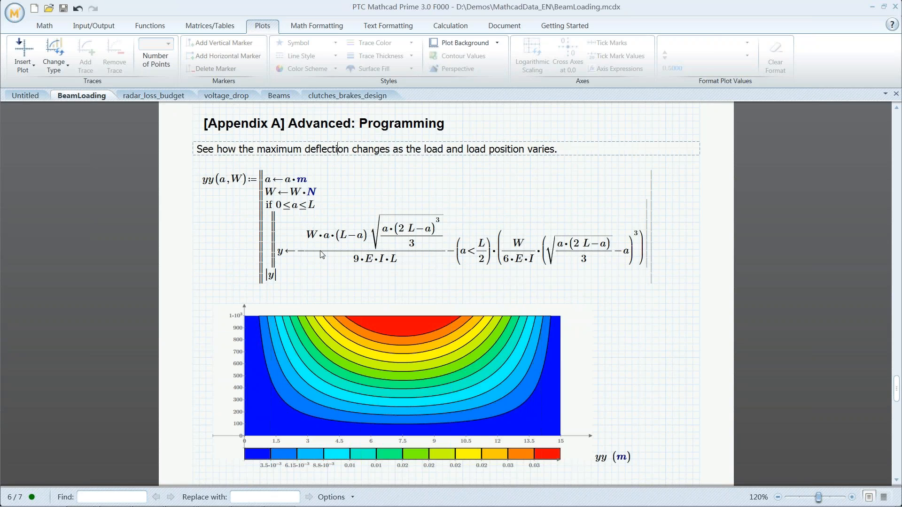
left_click(338, 384)
scroll(669, 377, "down", 1)
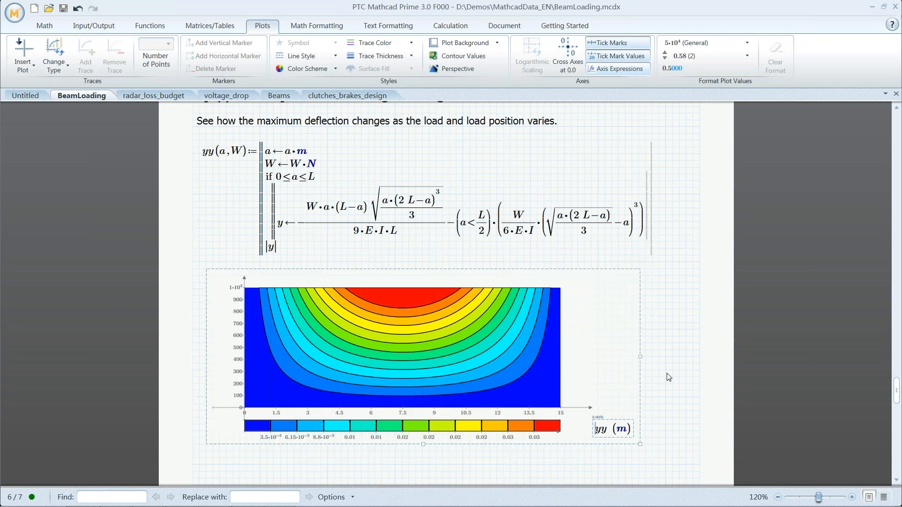
scroll(668, 377, "down", 3)
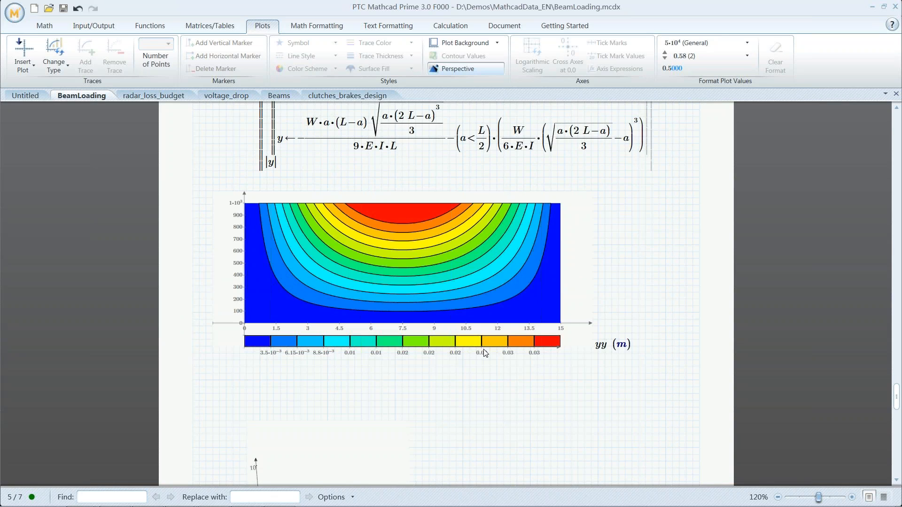
scroll(485, 353, "down", 8)
left_click(251, 371)
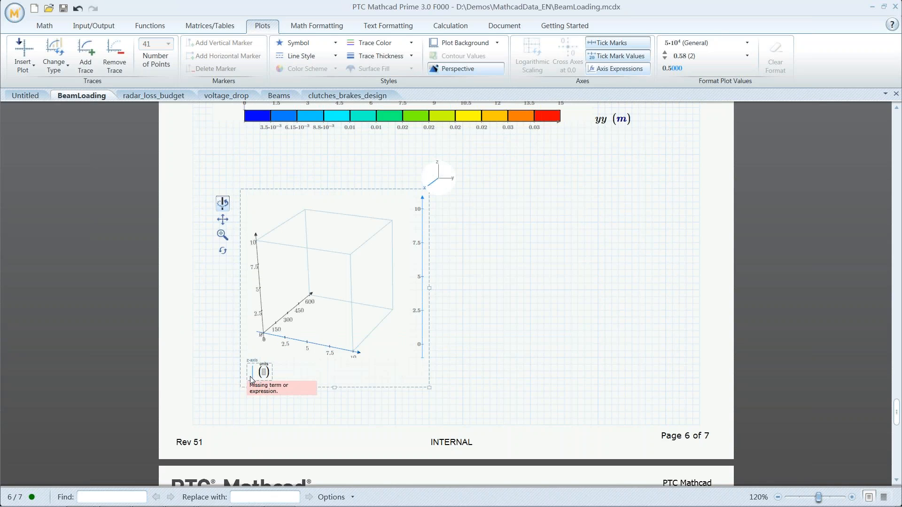
type("yy")
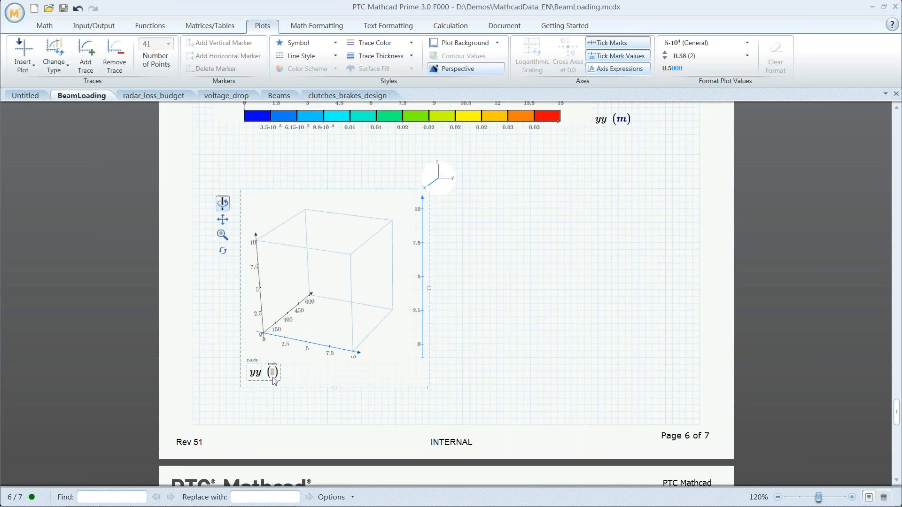
left_click(274, 373)
type("mm")
left_click(483, 346)
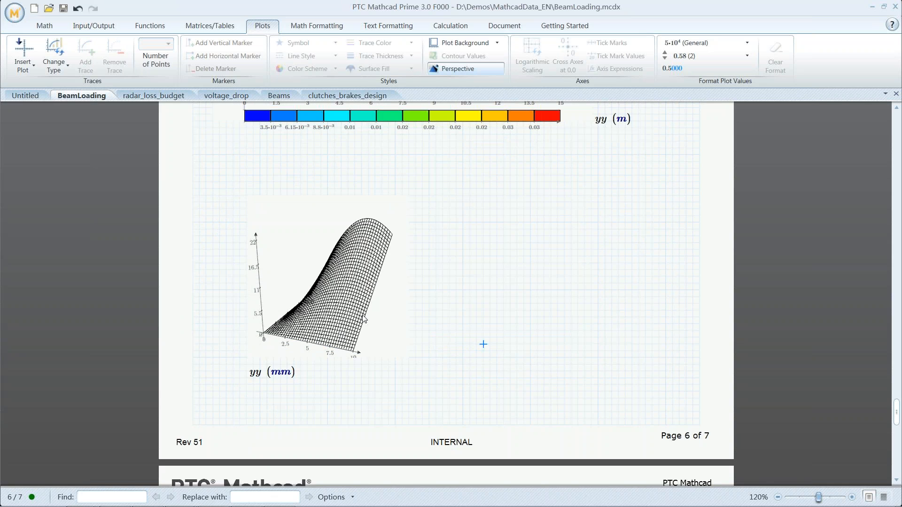
Set the upper axis limits of the yy 3D plot to 16 on x, 1000 on y and 50 on z
left_click(372, 315)
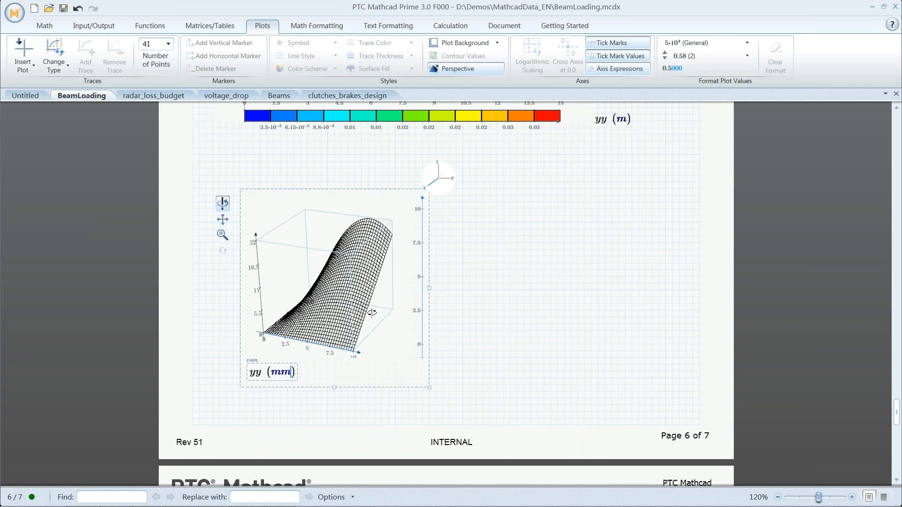
left_click(426, 188)
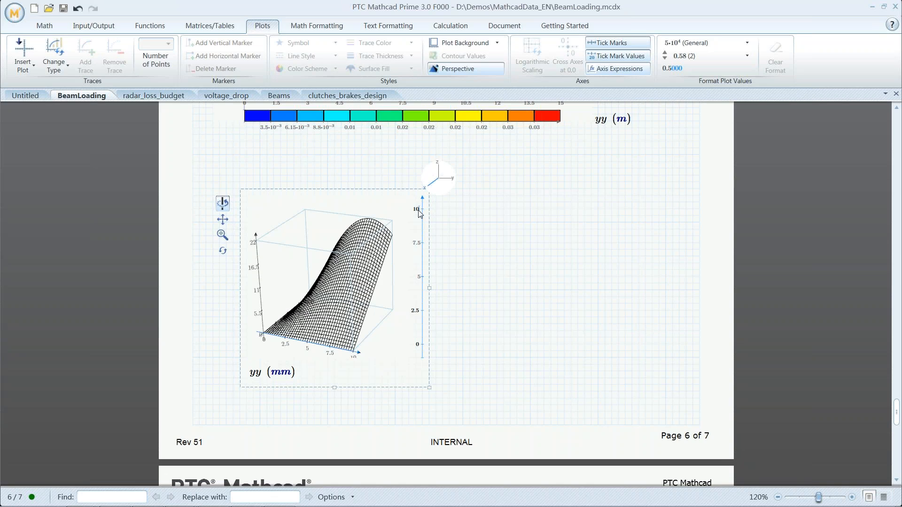
key("BackSpace")
type("5")
left_click(448, 181)
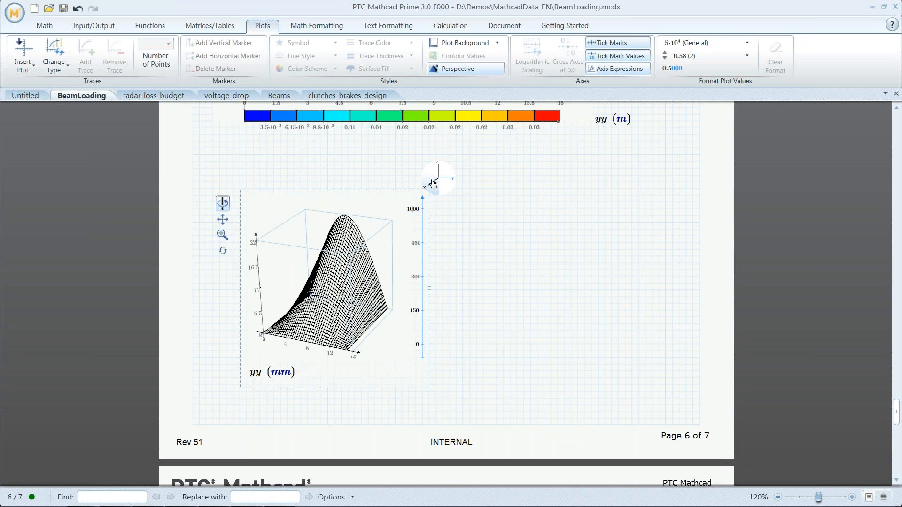
left_click(490, 304)
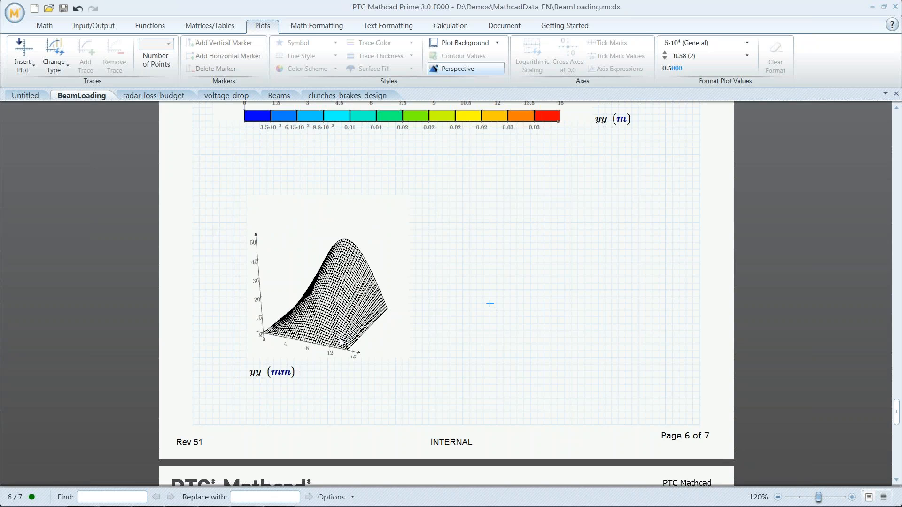
Fill the surface of the yy 3D plot with a medium red color
left_click(348, 277)
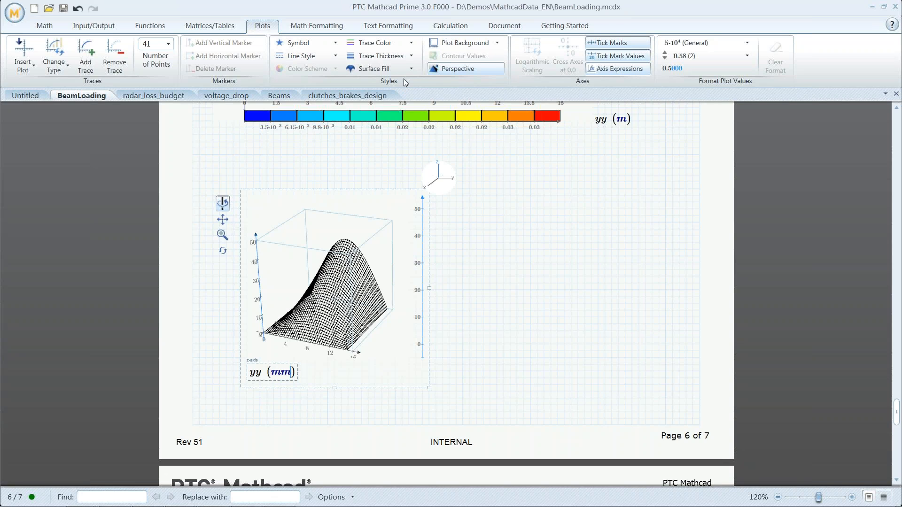
left_click(411, 68)
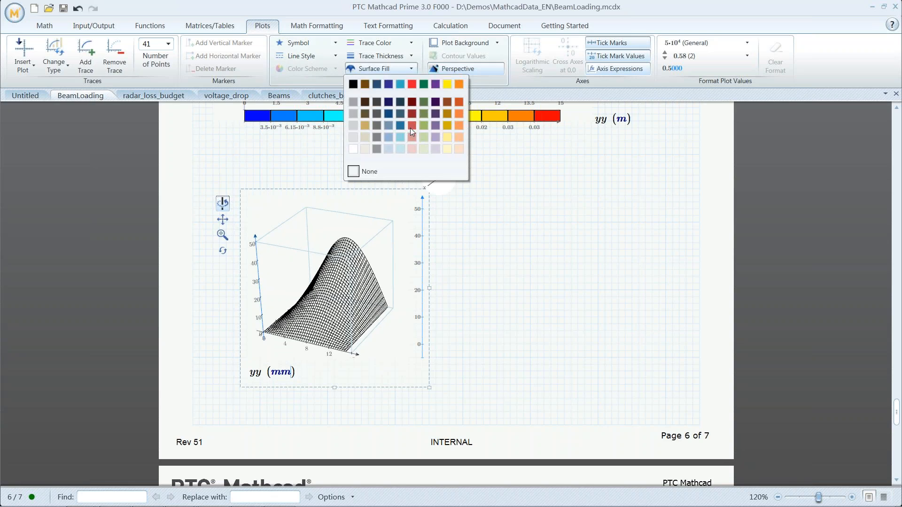
left_click(410, 127)
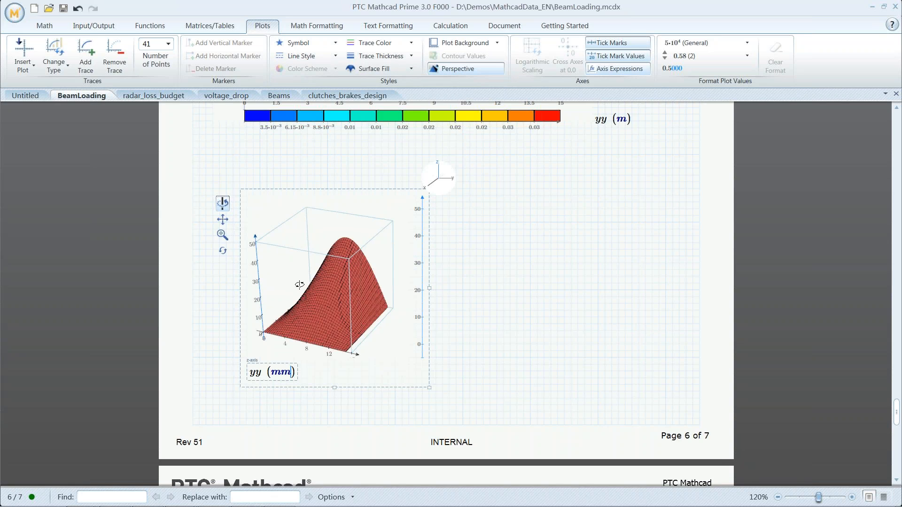
Inspect the red 3D surface by rotating it and magnifying its lower edge, and reset the plot view
left_click_drag(299, 285, 328, 266)
left_click(223, 235)
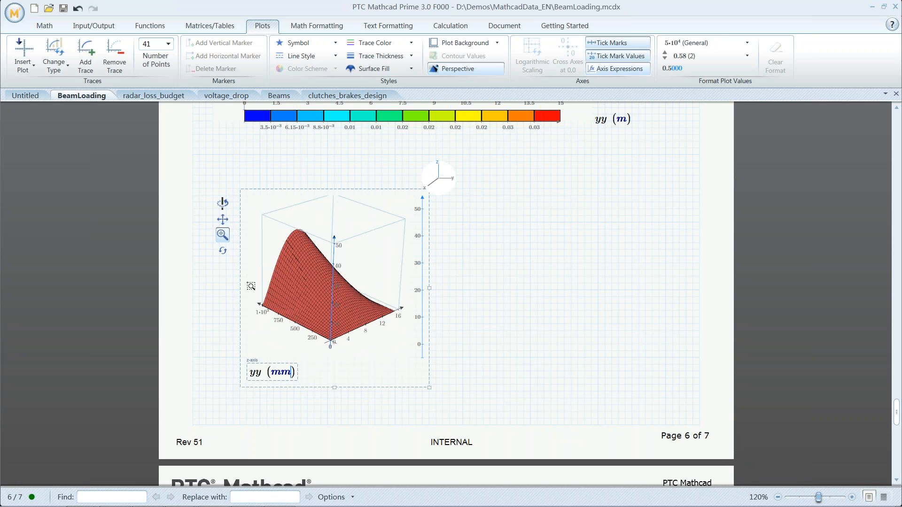
left_click_drag(248, 283, 324, 351)
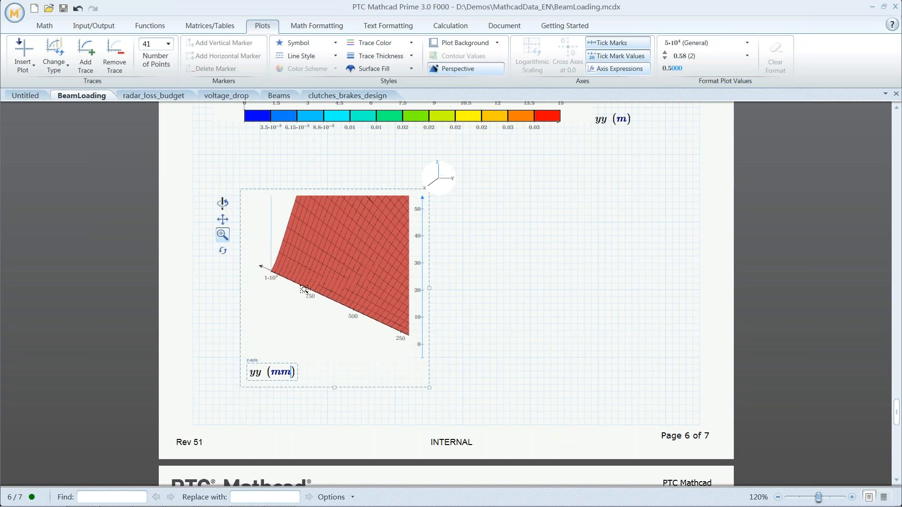
left_click(223, 252)
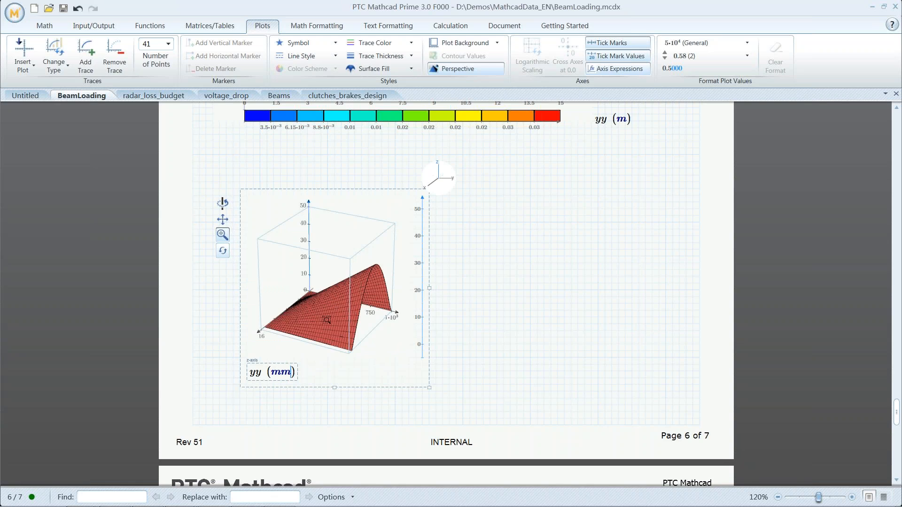
left_click(544, 299)
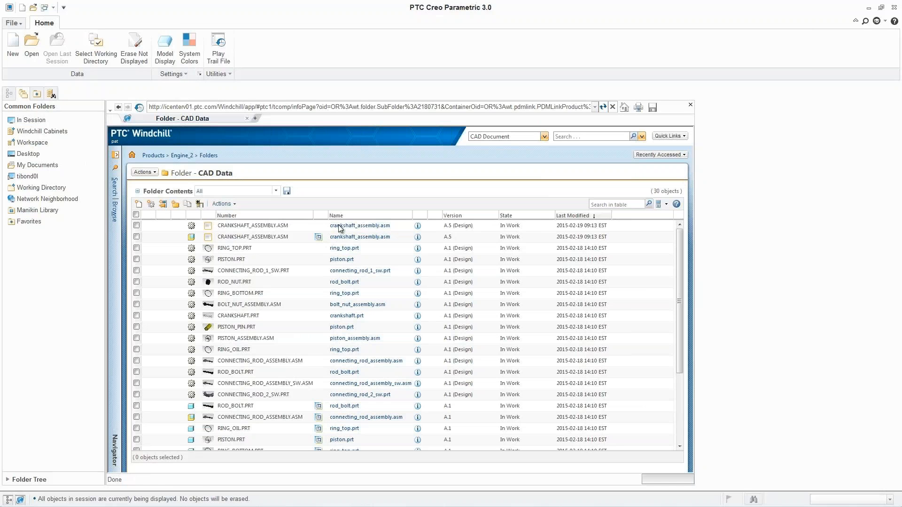
Open the CRANKSHAFT_ASSEMBLY.ASM CAD document from Windchill in Creo Parametric and shift its section plane along the crankshaft
right_click(343, 237)
mouse_move(390, 192)
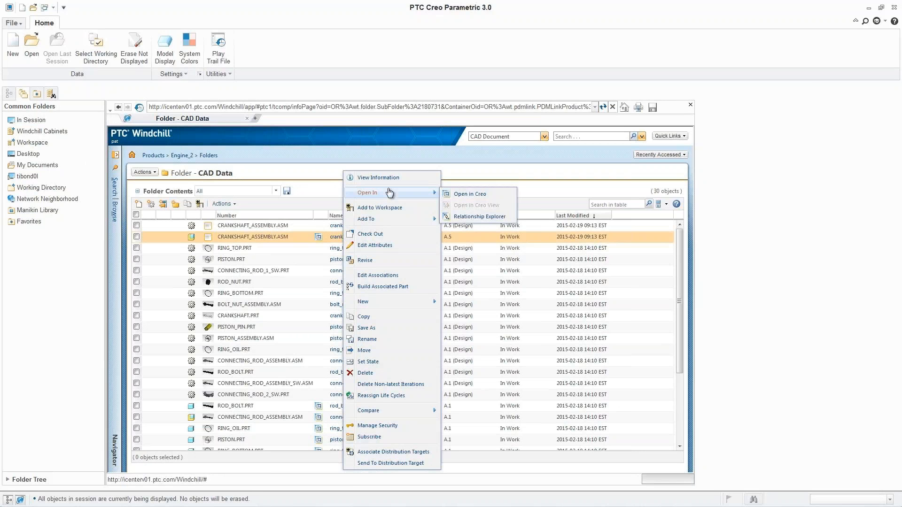
left_click(455, 194)
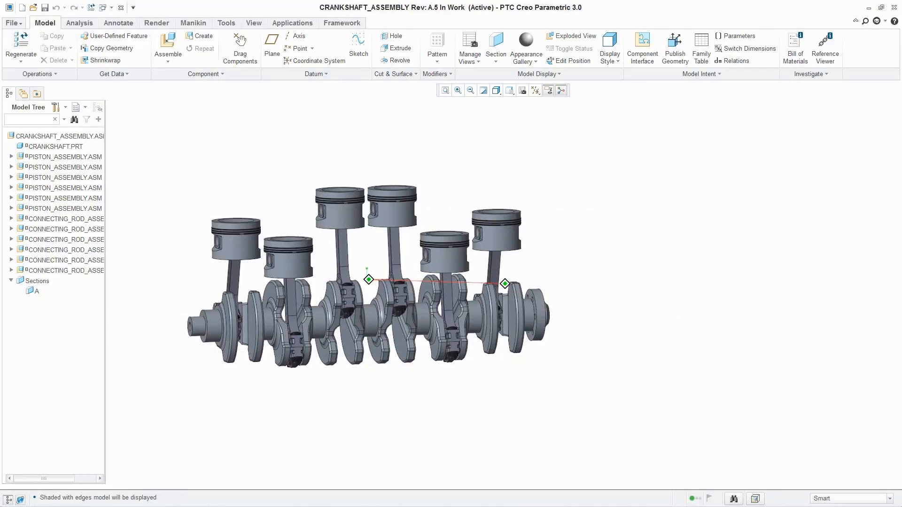
left_click_drag(369, 279, 300, 276)
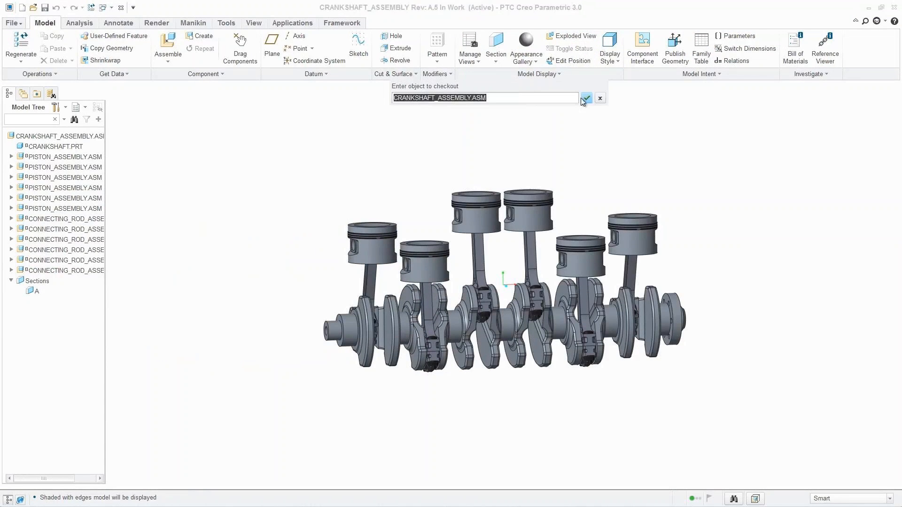
Check out CRANKSHAFT_ASSEMBLY.ASM and create an embedded PTC Mathcad worksheet for it
left_click(584, 99)
left_click(288, 23)
left_click(327, 57)
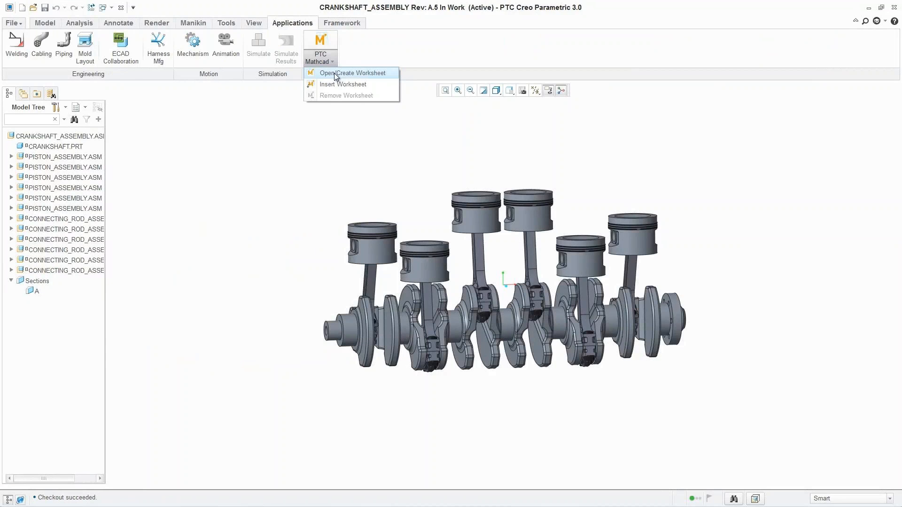
left_click(337, 74)
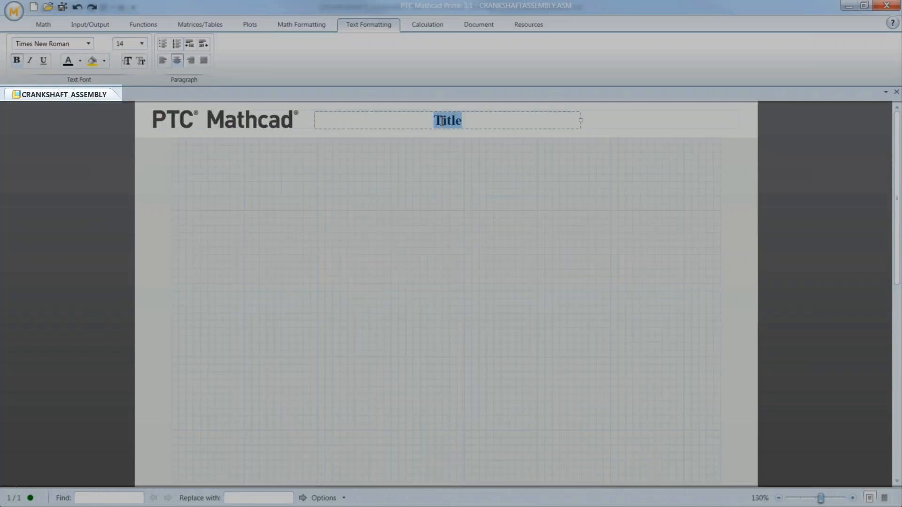
Replace the worksheet's header title with "Piston Head Profile Optimization"
type("Piston Head ")
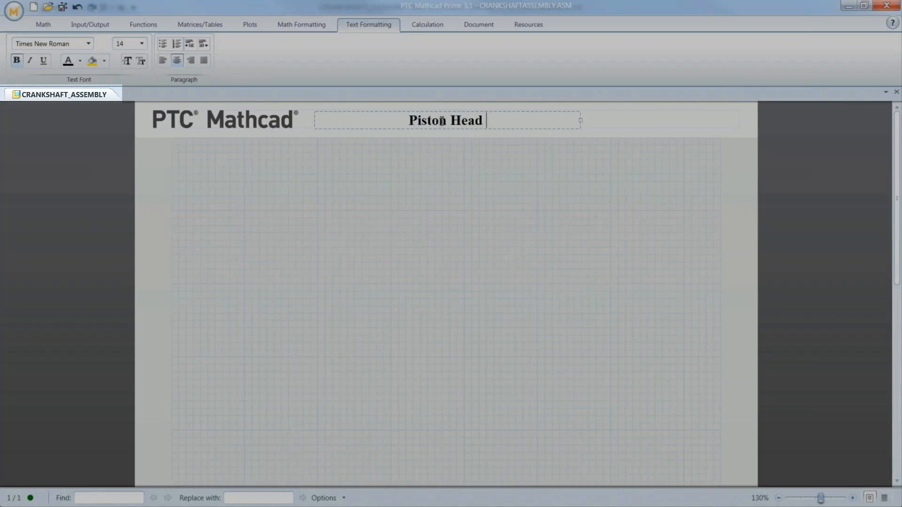
type("Profile Optimi")
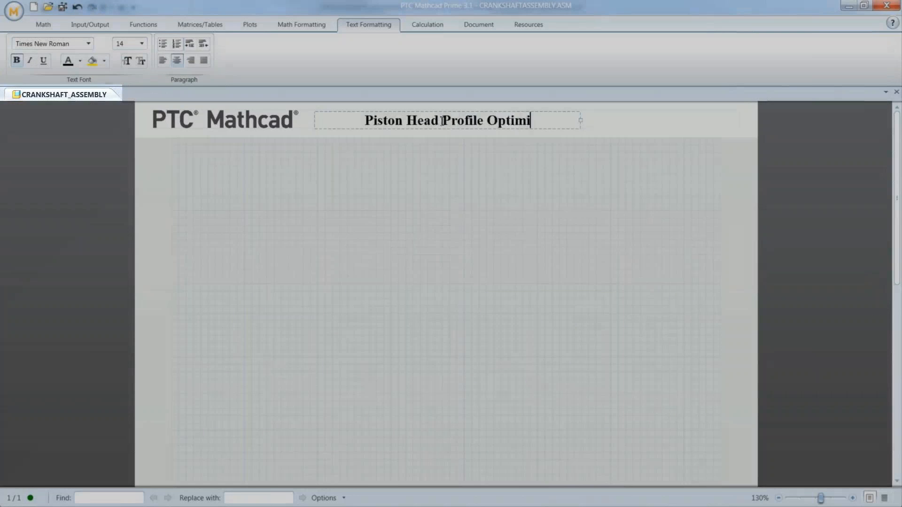
type("zation")
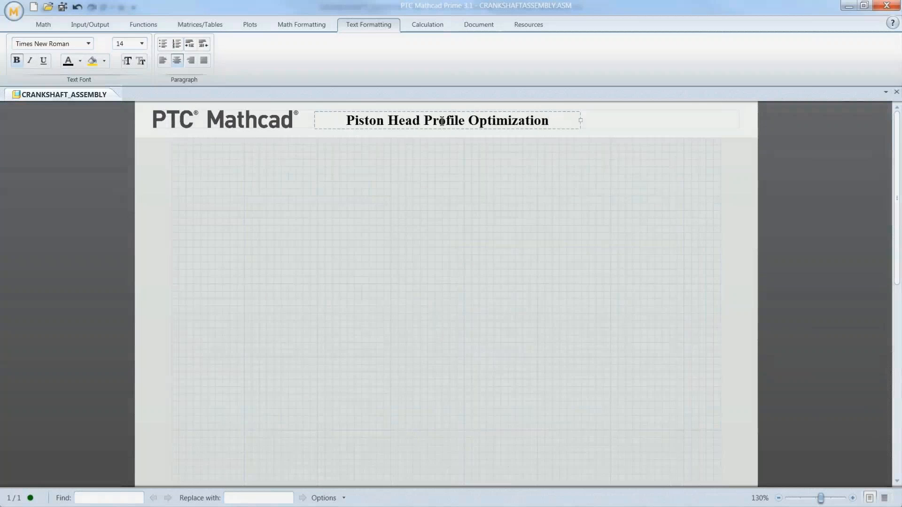
left_click(188, 161)
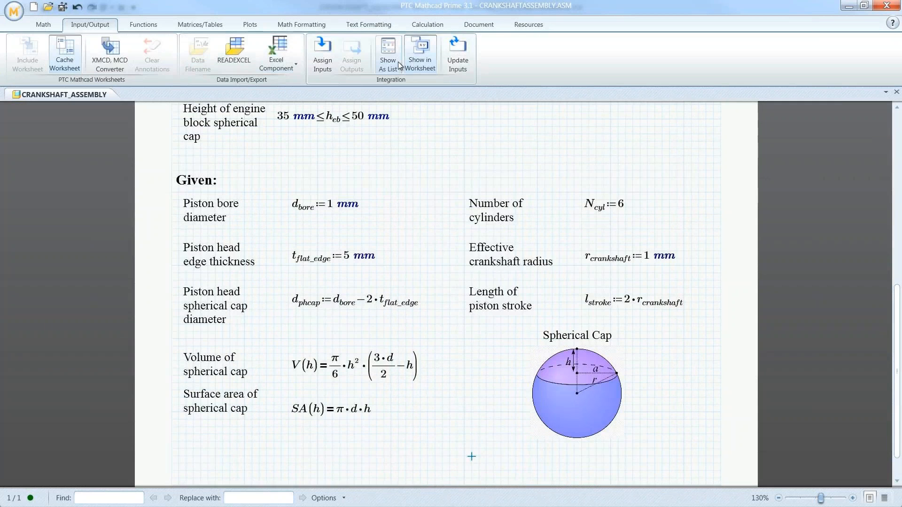
List the input/output designations, assign the piston bore diameter and effective crankshaft radius as inputs, and save the worksheet
left_click(398, 61)
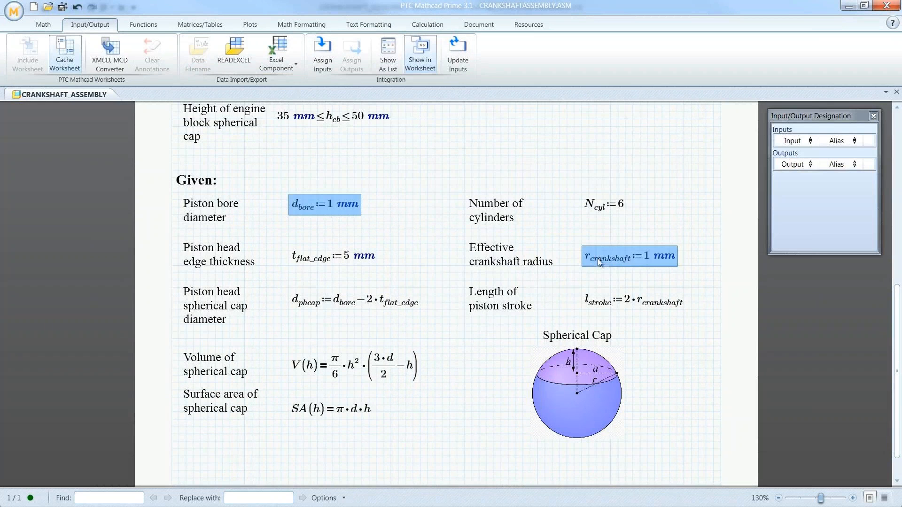
left_click(322, 54)
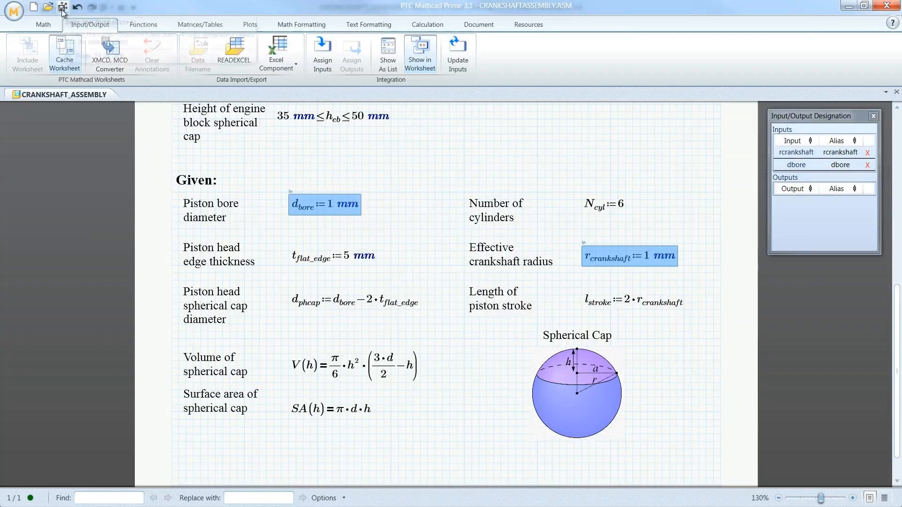
left_click(62, 10)
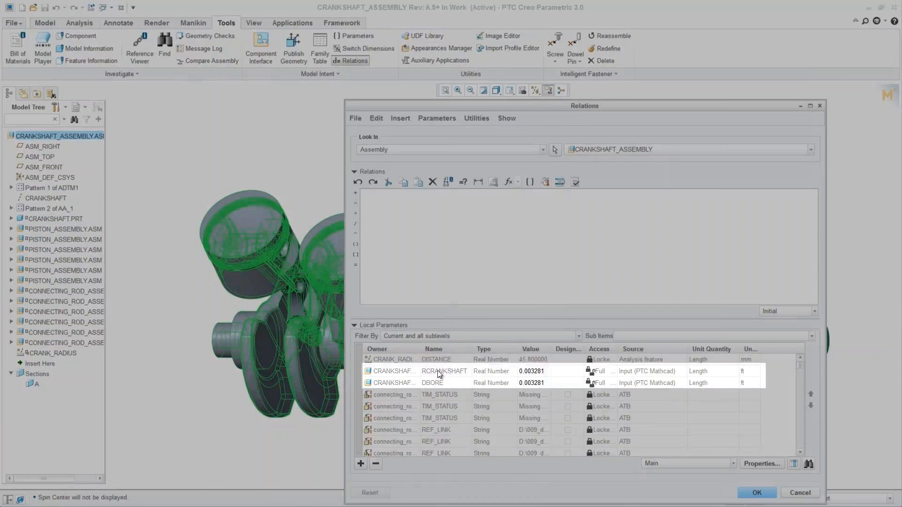
Add an assembly relation in Creo equating RCRANKSHAFT:MATHCAD to the DISTANCE parameter of the CRANK_RADIUS analysis feature
double_click(438, 371)
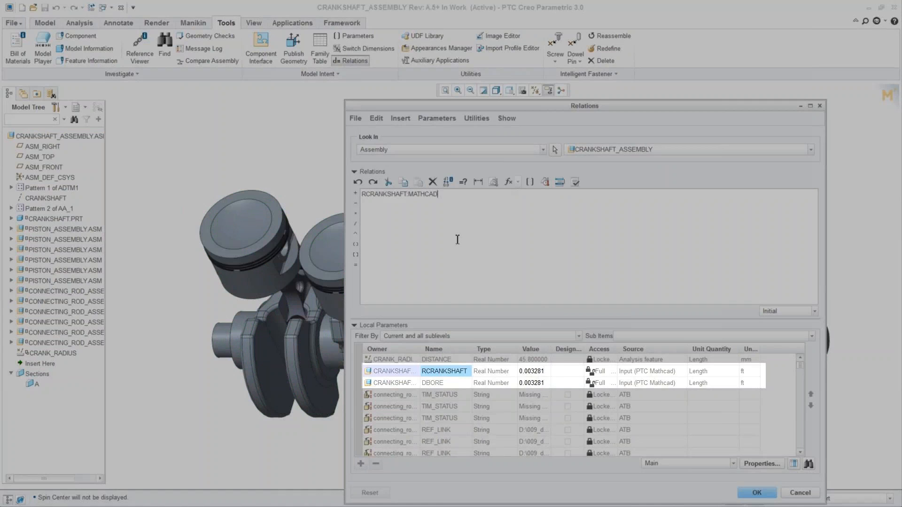
type("=")
right_click(441, 360)
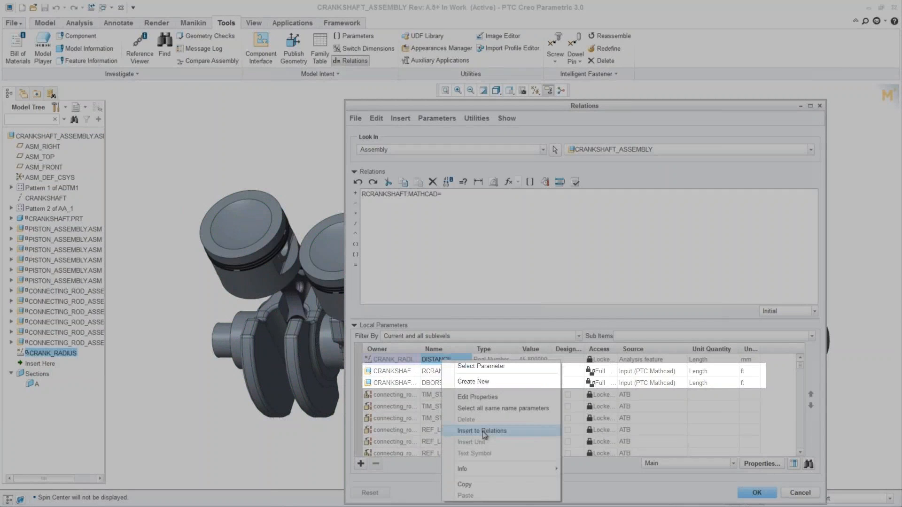
left_click(483, 432)
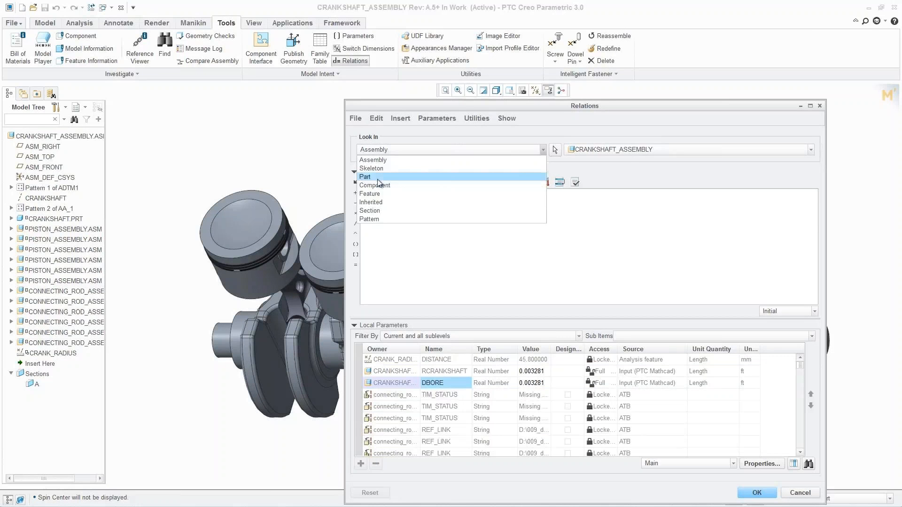
Show the dimensions of Extrude 1 in PISTON.PRT through the Feature scope and return the Relations scope to Assembly
left_click(370, 194)
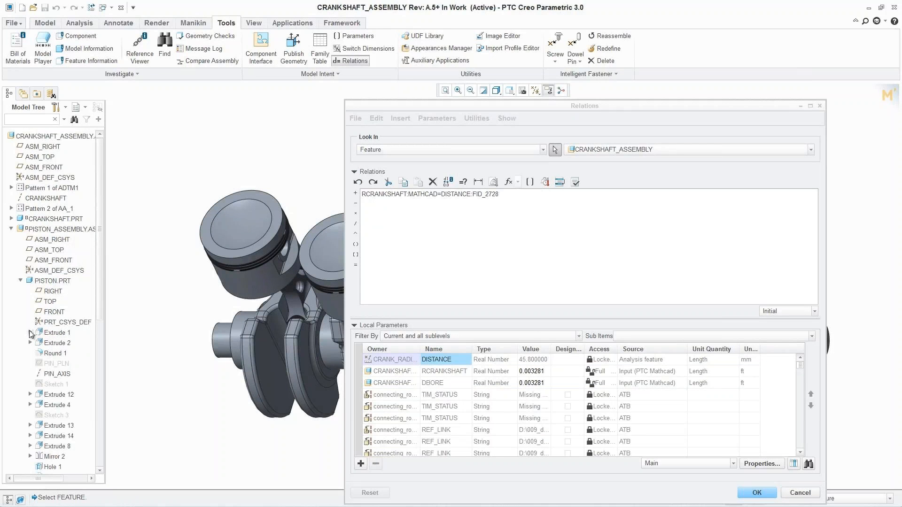
left_click(31, 334)
left_click_drag(482, 110, 525, 111)
left_click(436, 150)
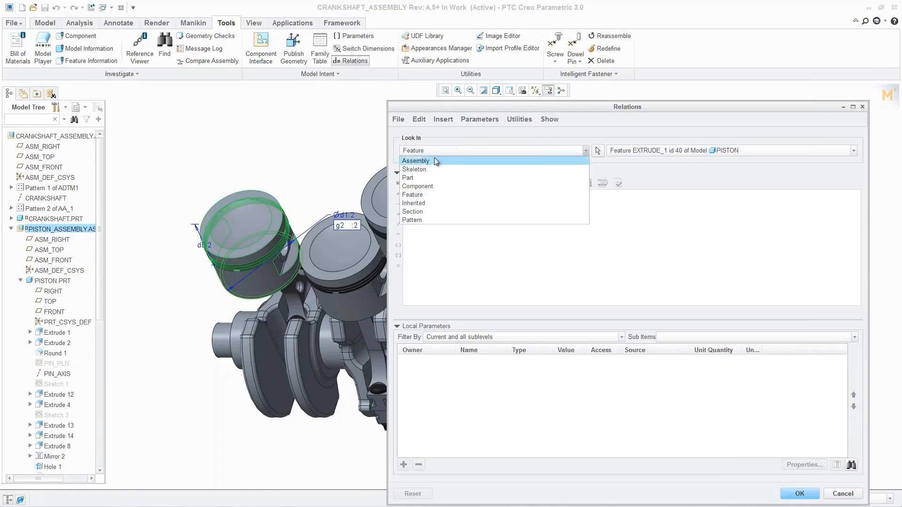
left_click(416, 161)
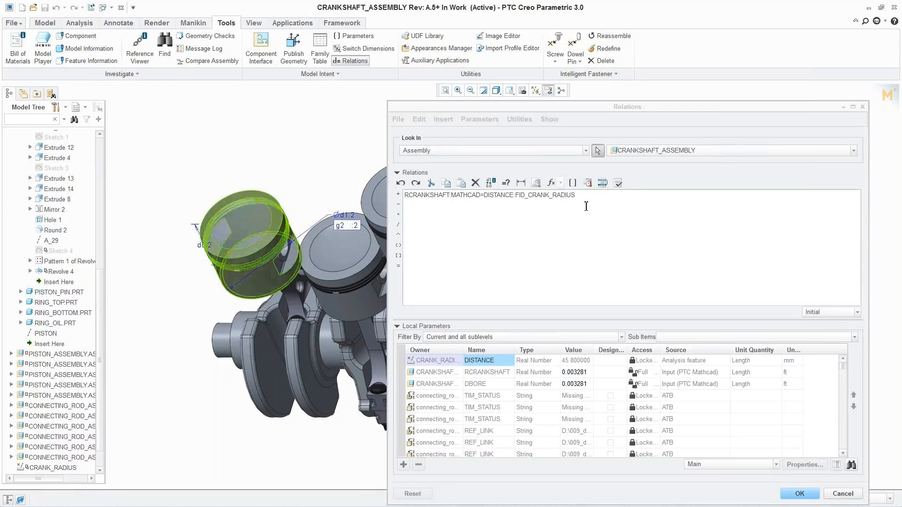
Complete the assembly relation DBORE:MATHCAD=d1:2, regenerate the assembly, and update the inputs in the embedded Mathcad worksheet
right_click(489, 384)
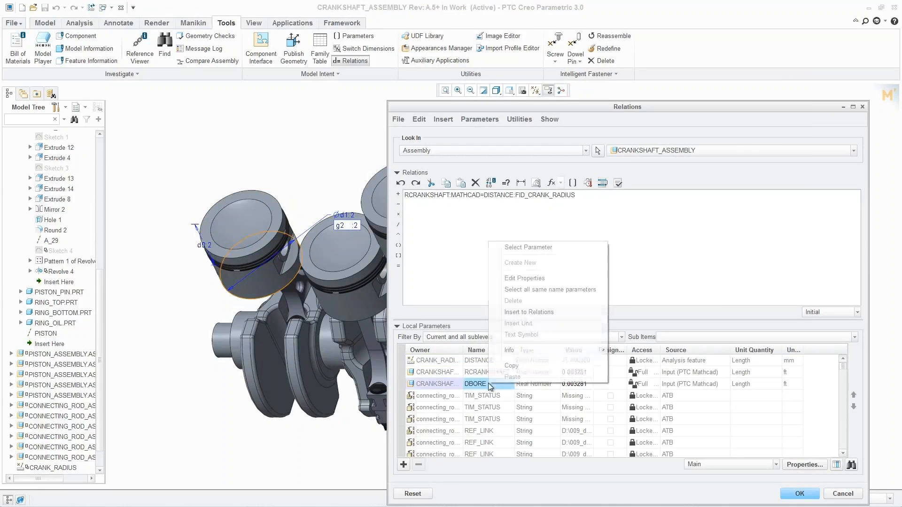
left_click(529, 312)
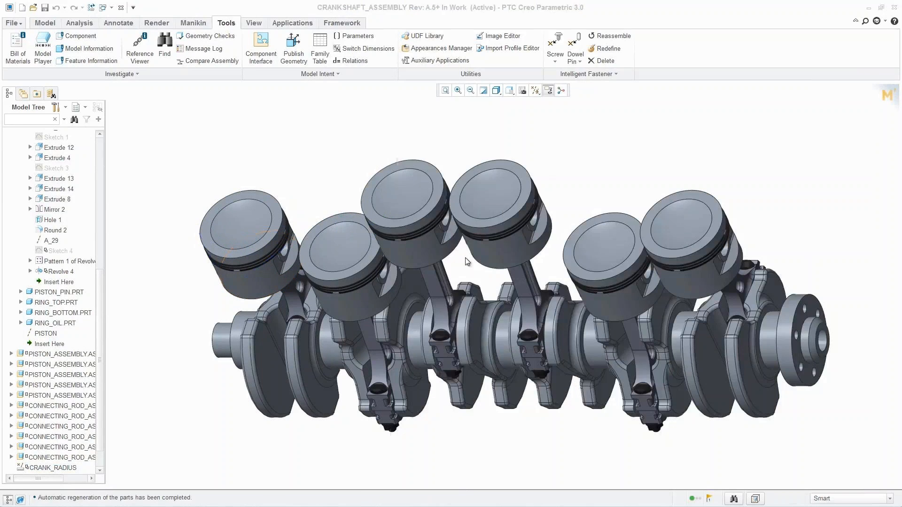
left_click(710, 499)
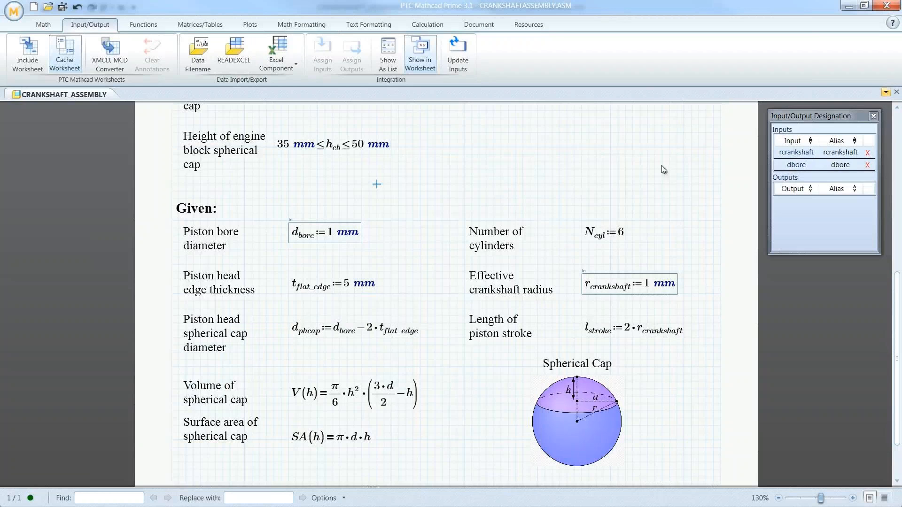
left_click(456, 62)
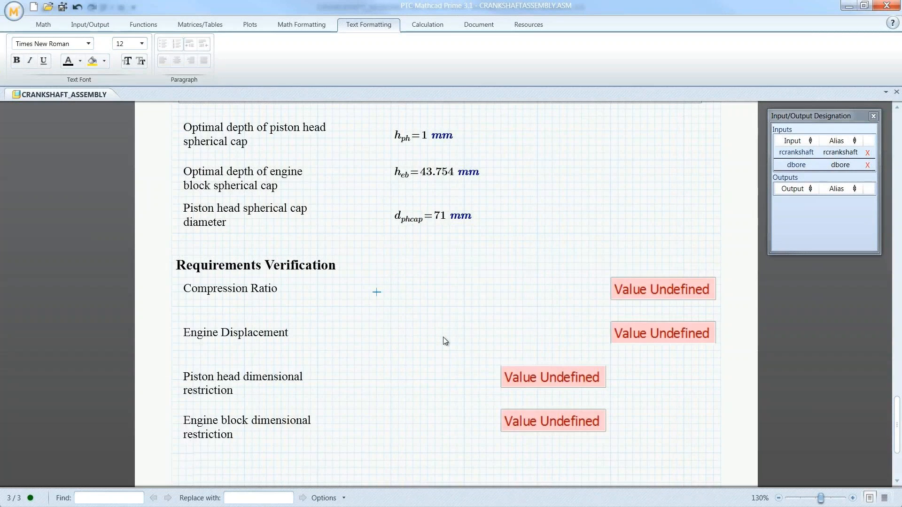
Evaluate the Compression Ratio under Requirements Verification as (V_cyl+V_ph(h_ph)+V_eb(h_eb))/(V_ph(h_ph)+V_eb(h_eb))
type("V.cyl+")
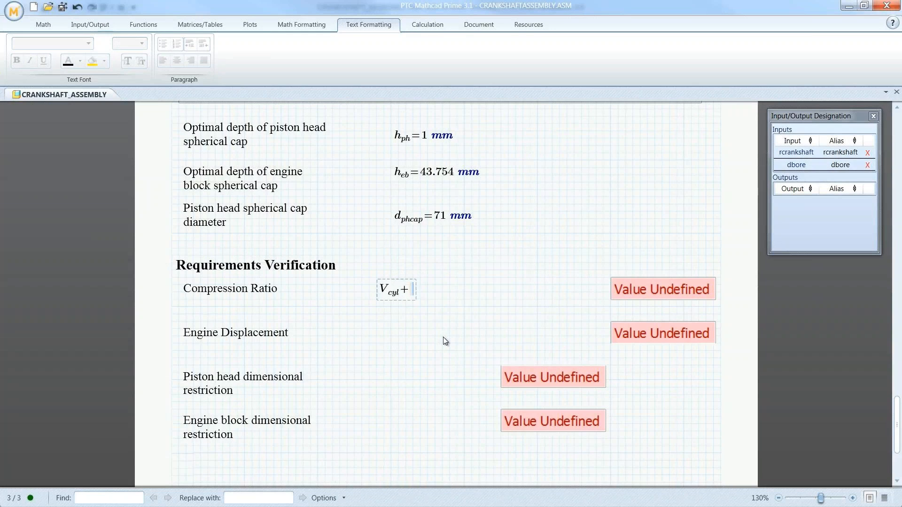
type("V.ph(h.ph)+V.eb(")
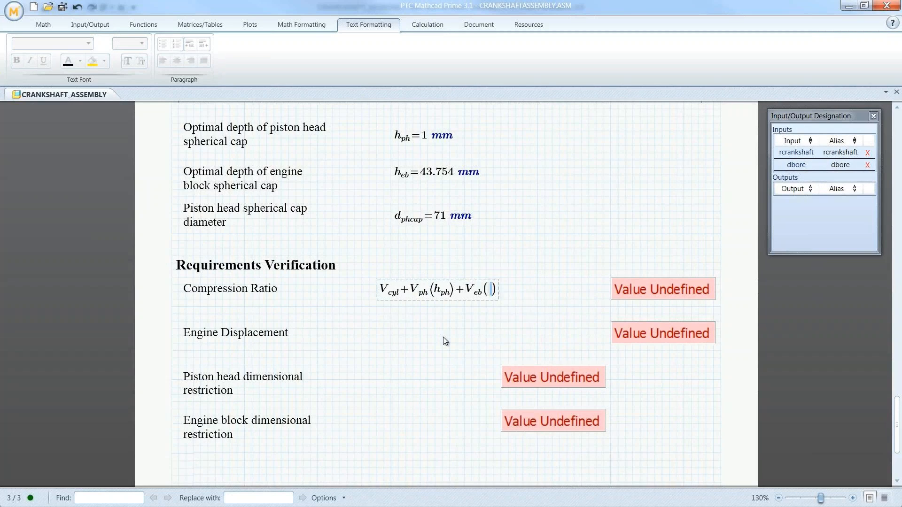
type("h.eb)  /")
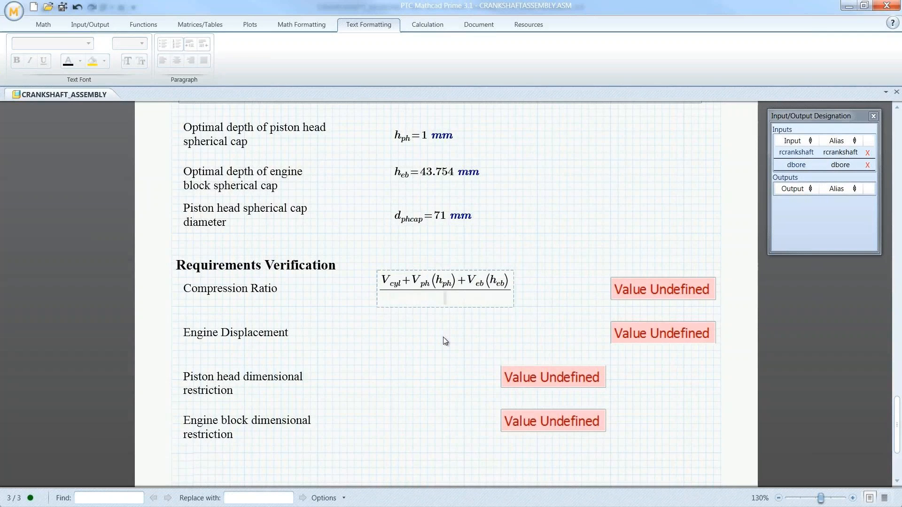
type("V.ph(h.ph)+")
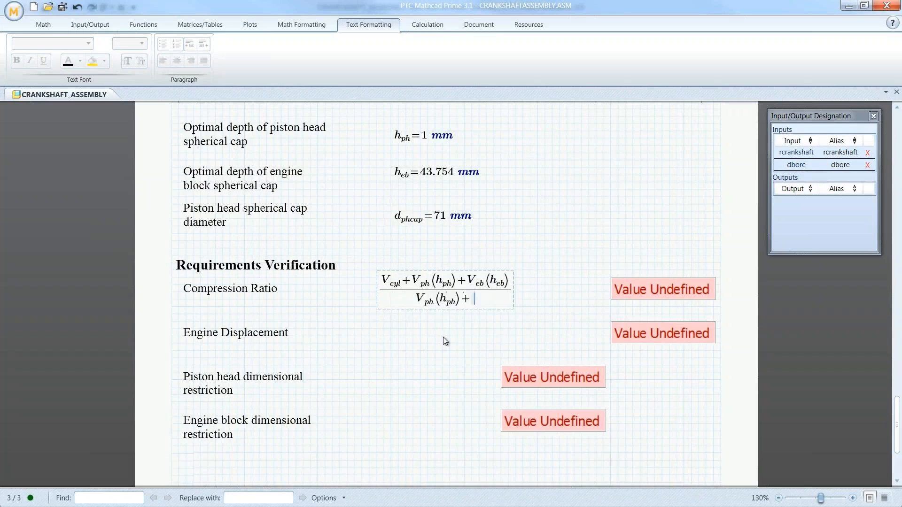
type("V.eb(h.eb")
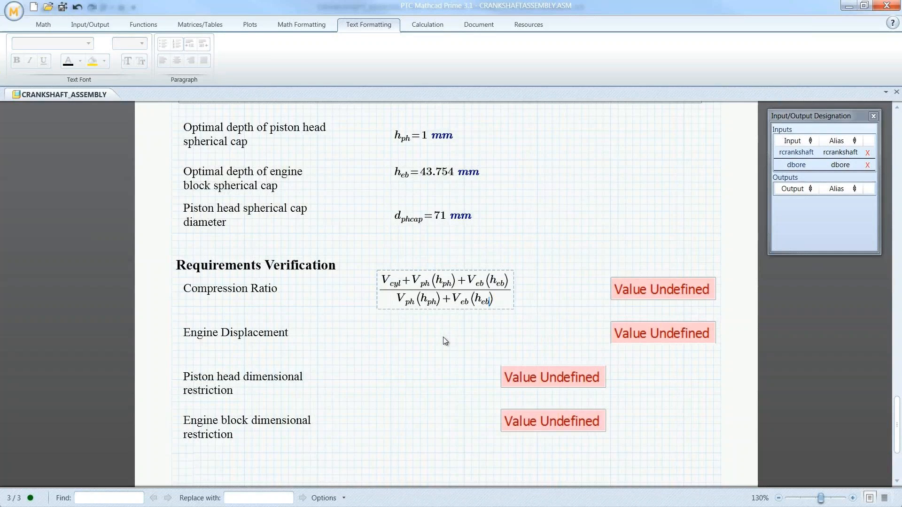
type("=")
key("Return")
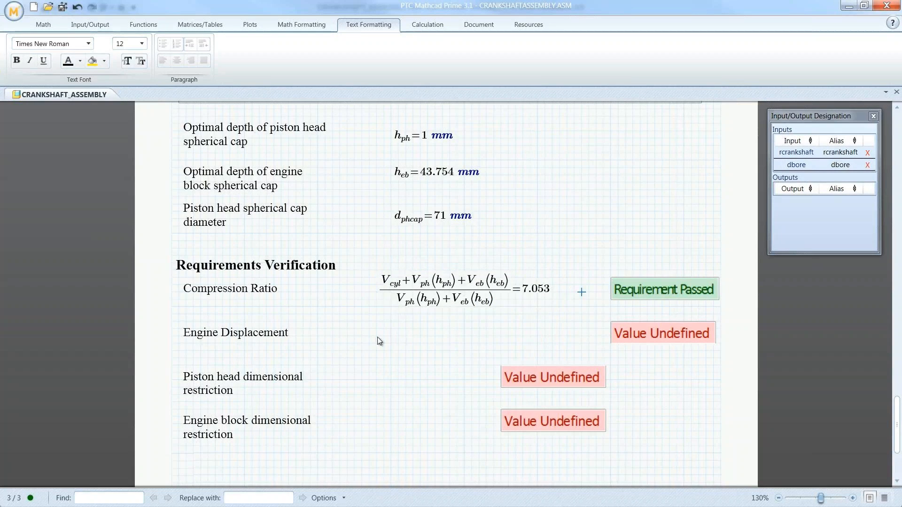
Evaluate the Engine Displacement as N_cyl·(V_cyl+V_ph(h_ph)+V_eb(h_eb))
left_click(379, 341)
type("N.cyl*(")
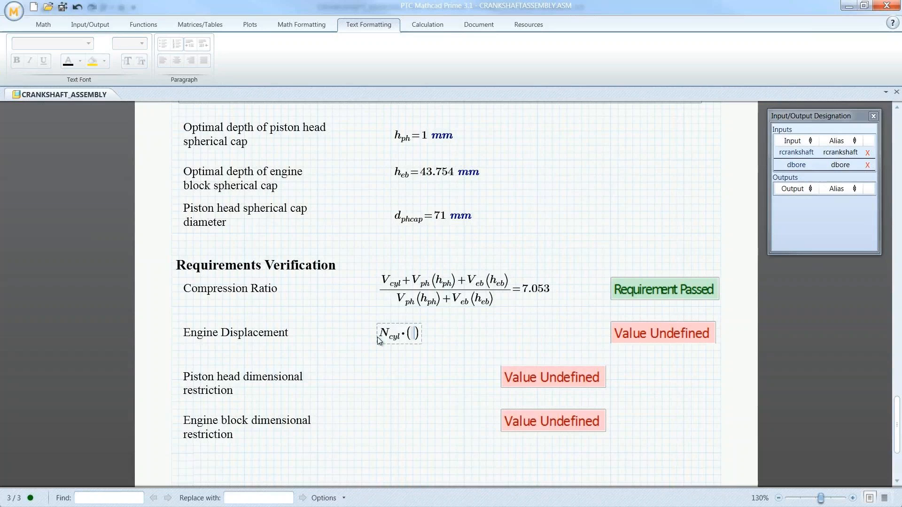
type("V.cyl+ ")
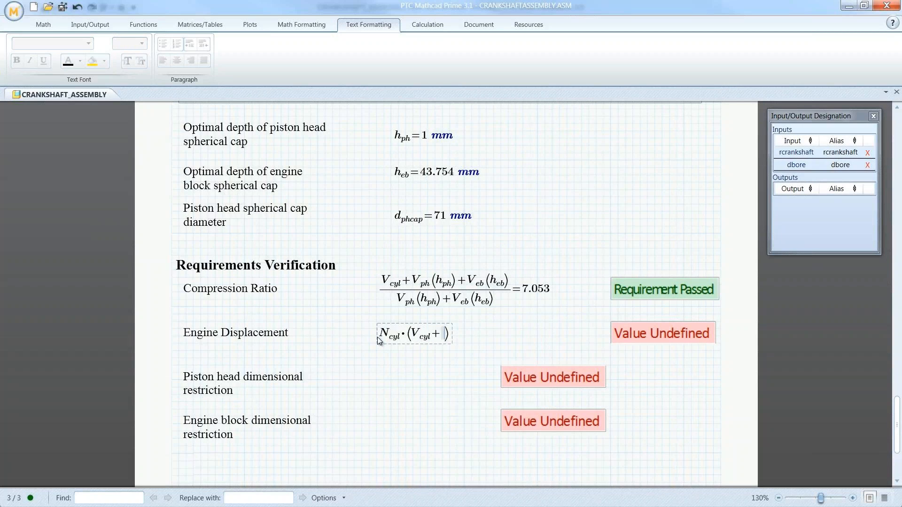
type("V.ph(h.ph)+")
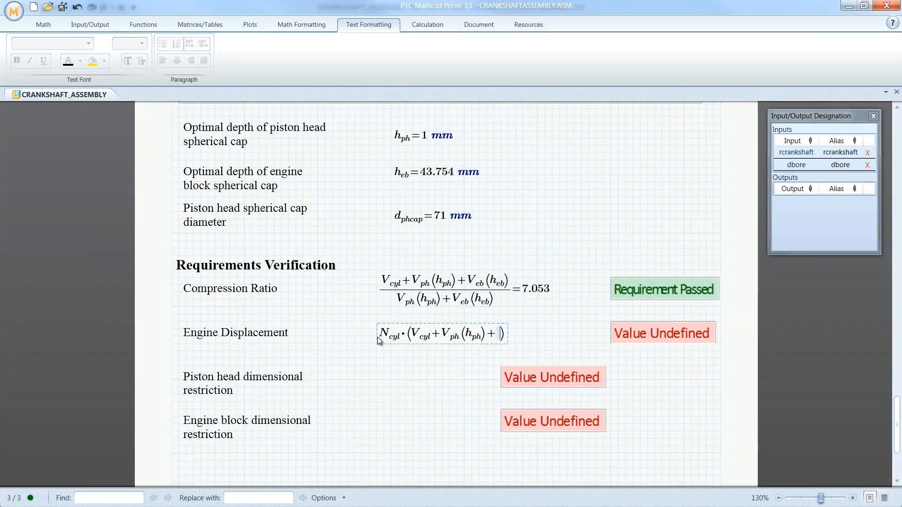
type("V.eb(h.eb")
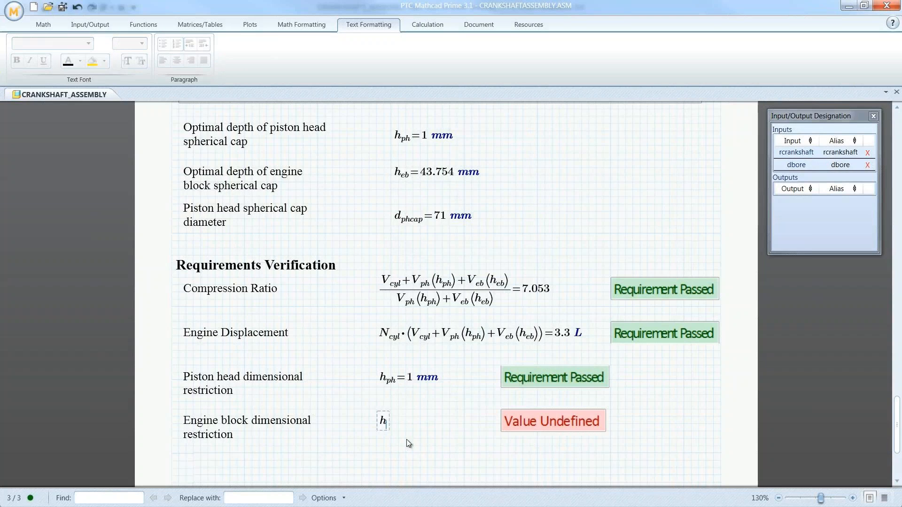
Evaluate h_eb for the engine block dimensional restriction and save the worksheet with h_ph and d_phcap assigned as outputs
type(".eb=")
left_click(479, 425)
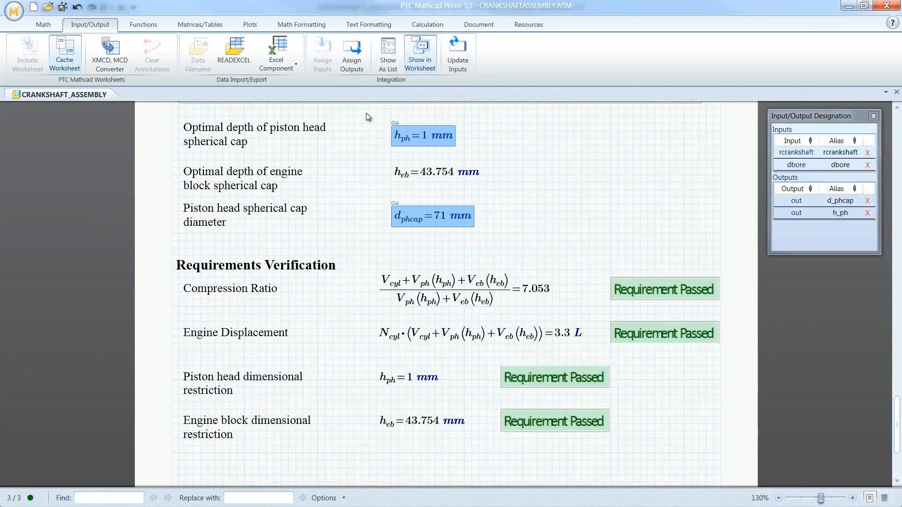
left_click(63, 6)
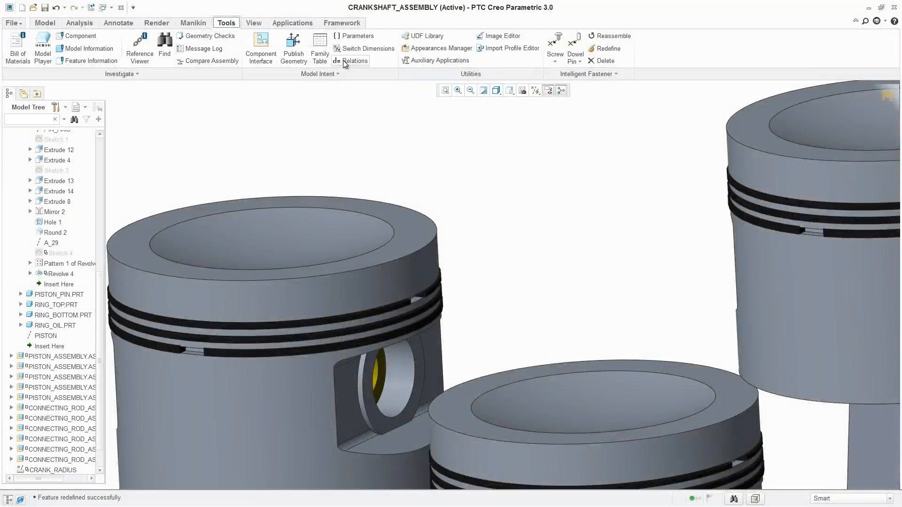
Add the assembly relation d285:2=D_PHCAP:MATHCAD/2 in Creo to drive the piston head cap's radius from the worksheet
left_click(350, 61)
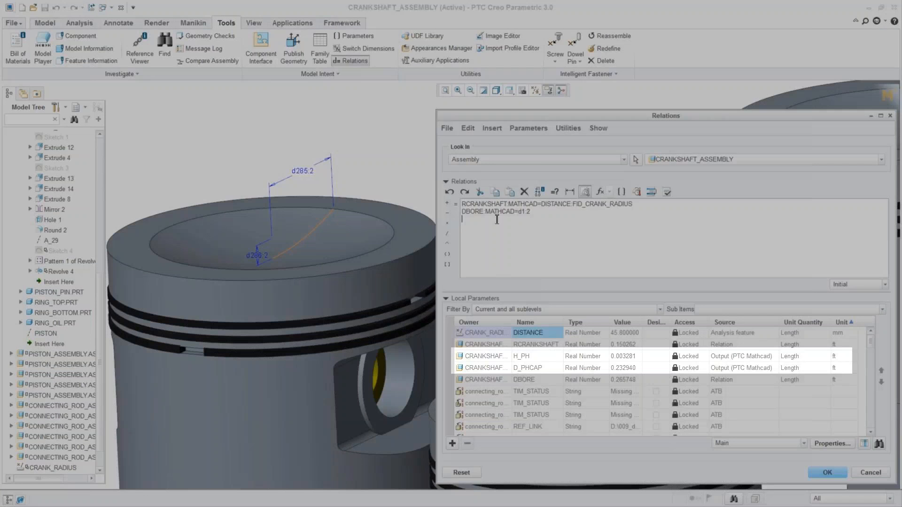
left_click(302, 170)
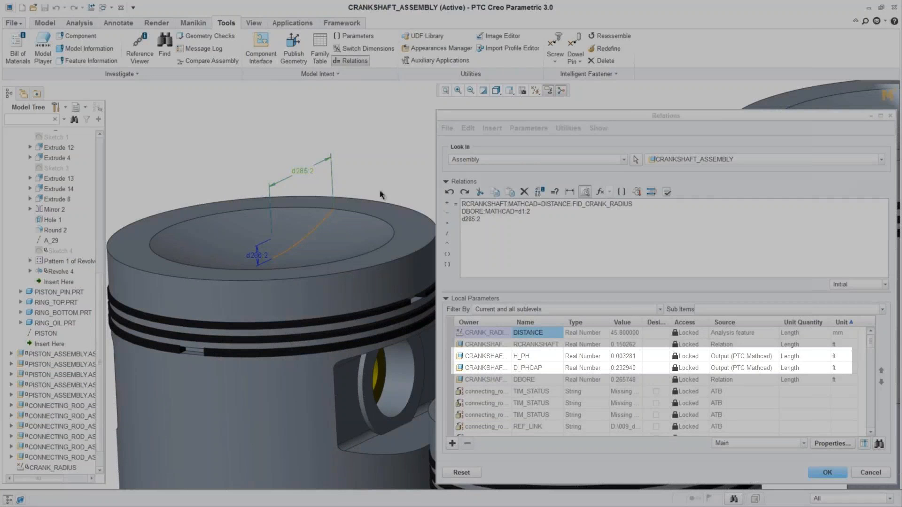
left_click(493, 219)
type("=")
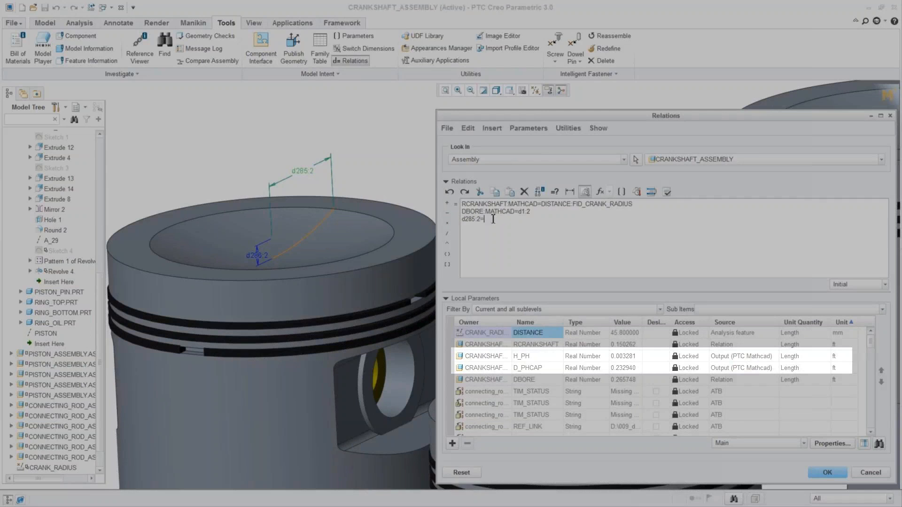
left_click(527, 369)
double_click(527, 370)
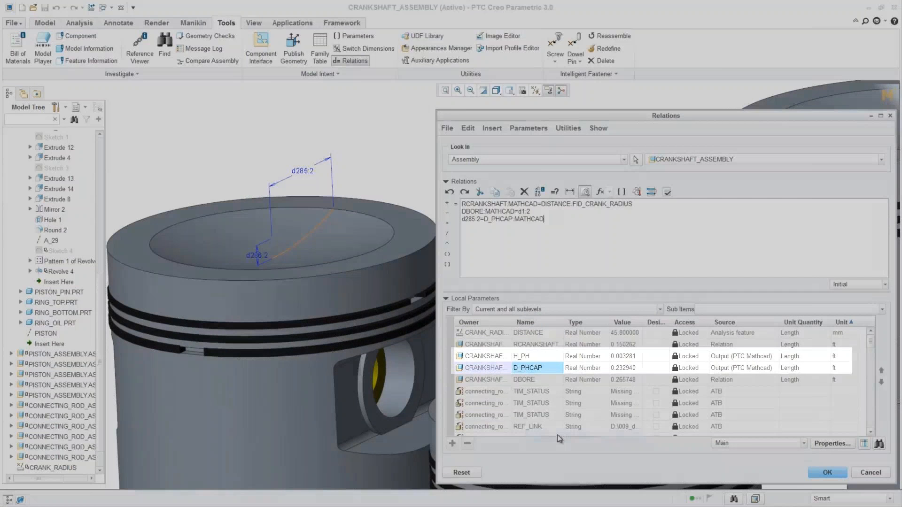
type("/2")
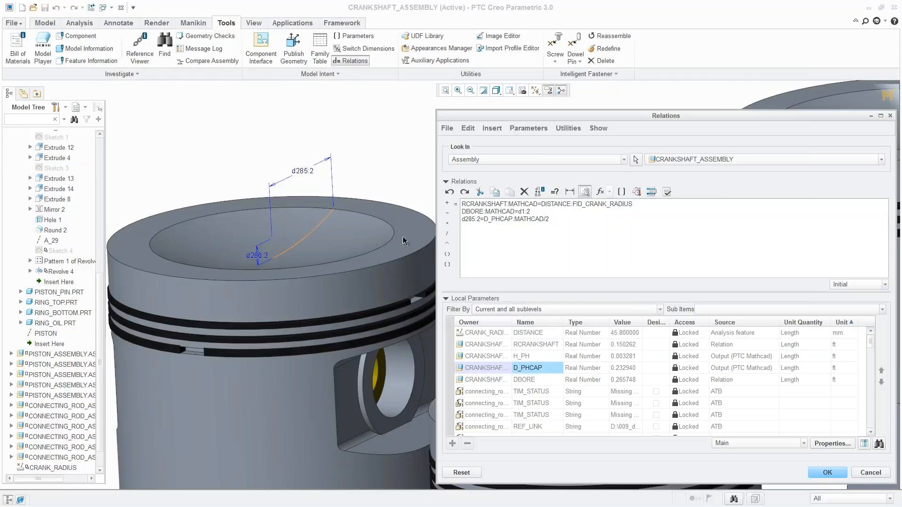
Add a relation equating the cap depth dimension d286:2 to the Mathcad output H_PH, accept the relations, and regenerate the assembly
left_click(257, 256)
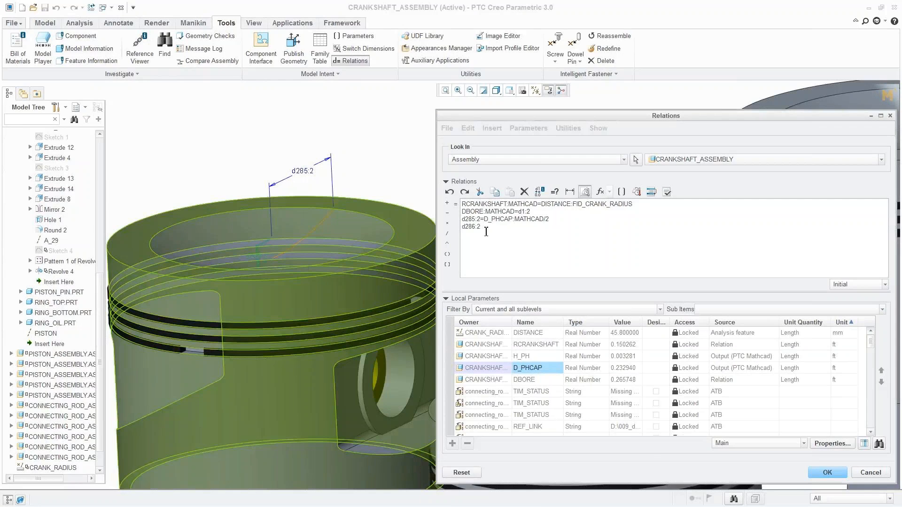
type("=")
right_click(527, 358)
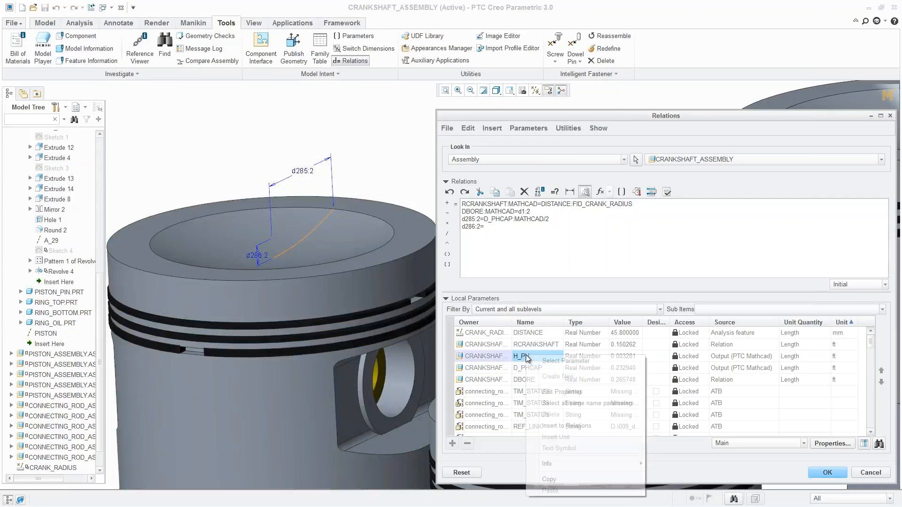
left_click(566, 426)
left_click(812, 471)
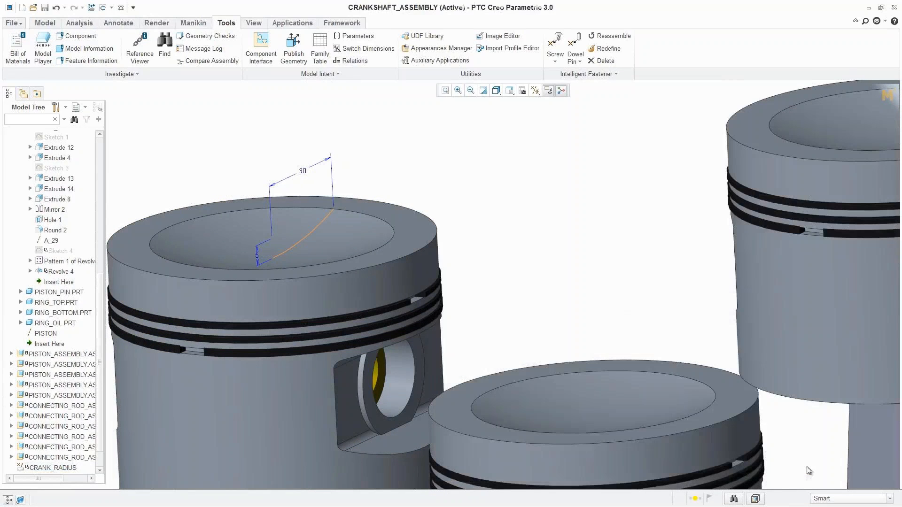
left_click(697, 500)
left_click(470, 423)
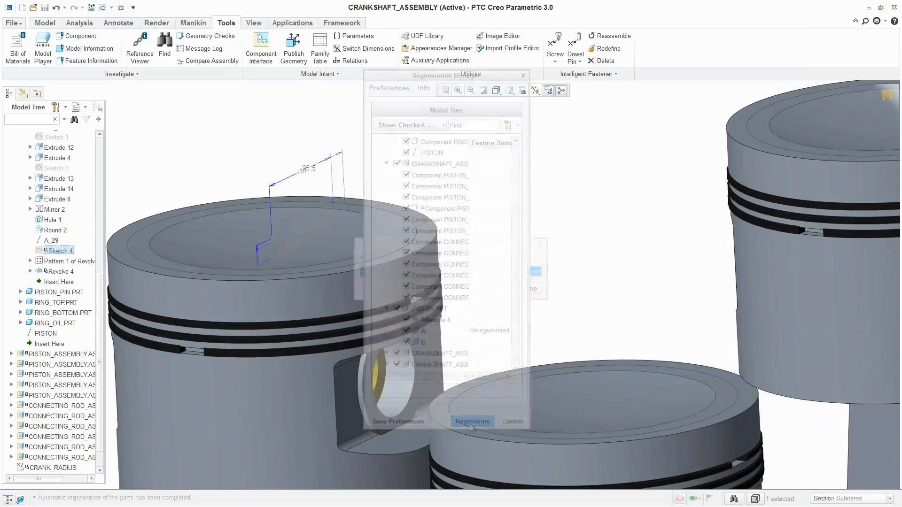